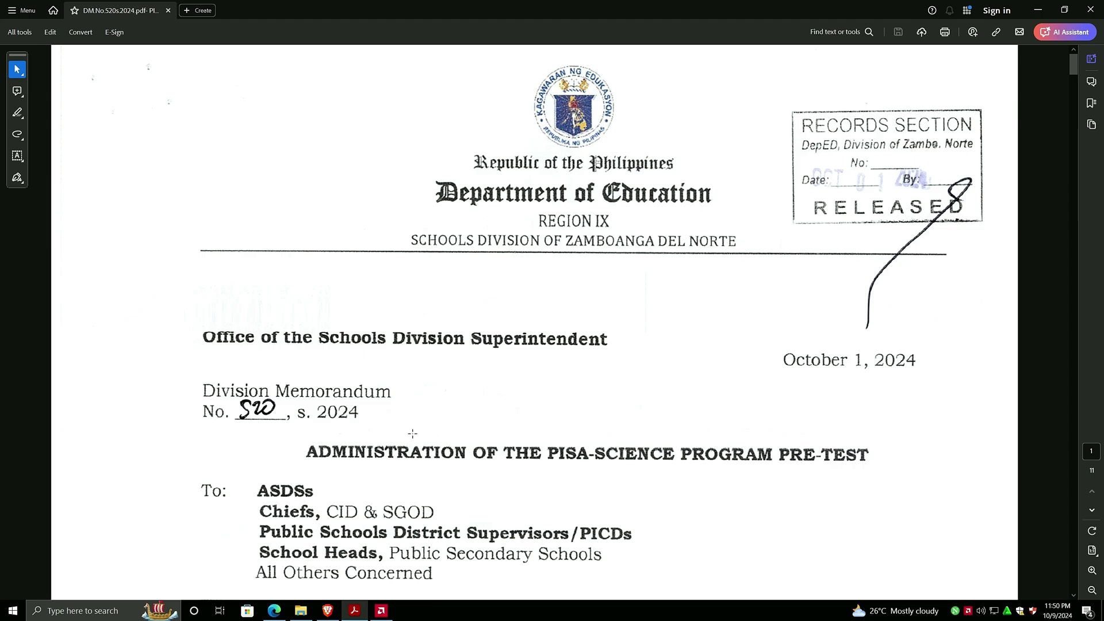
- Scroll through the memo's first page and move down to Annex B on page 4
scroll(397, 489, down, 1)
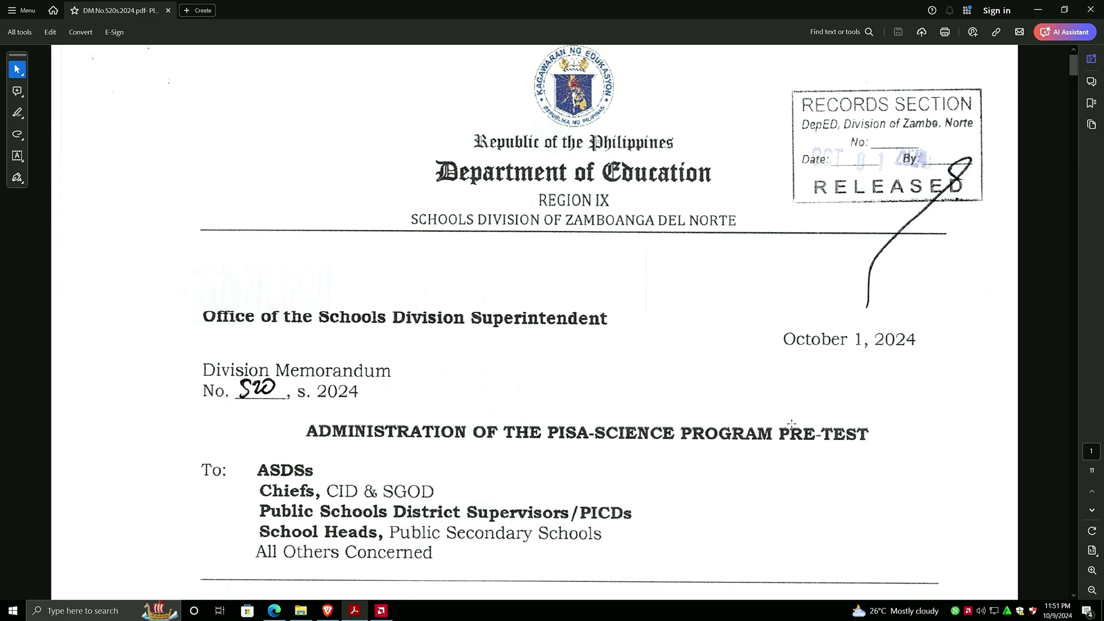
scroll(789, 365, down, 2)
scroll(790, 360, up, 2)
scroll(1072, 79, down, 3)
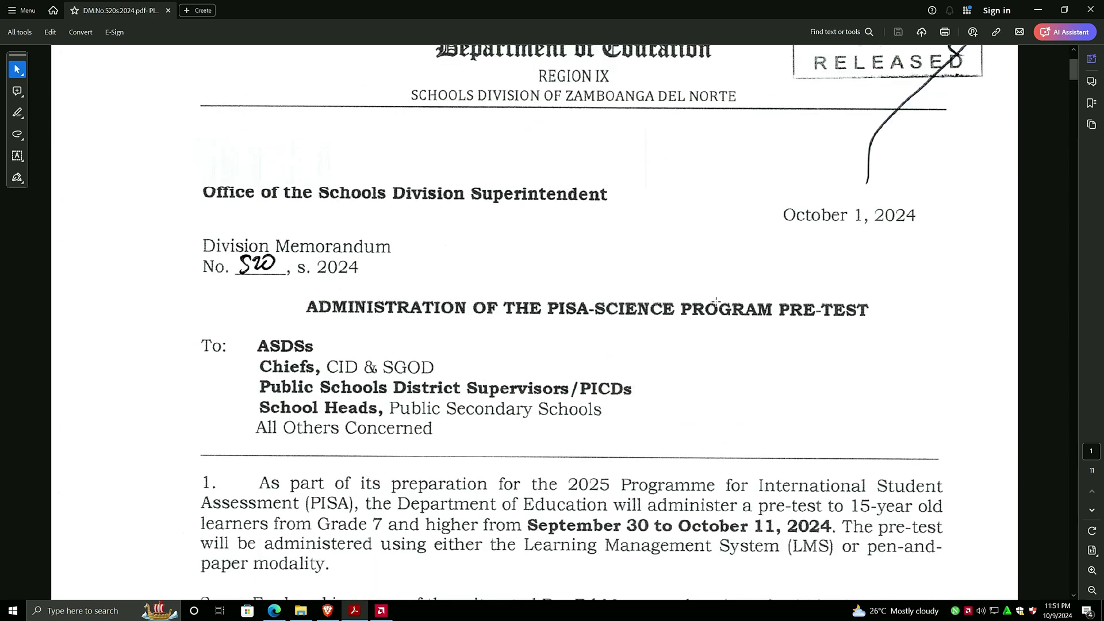
scroll(1072, 79, up, 1)
scroll(1072, 79, down, 2)
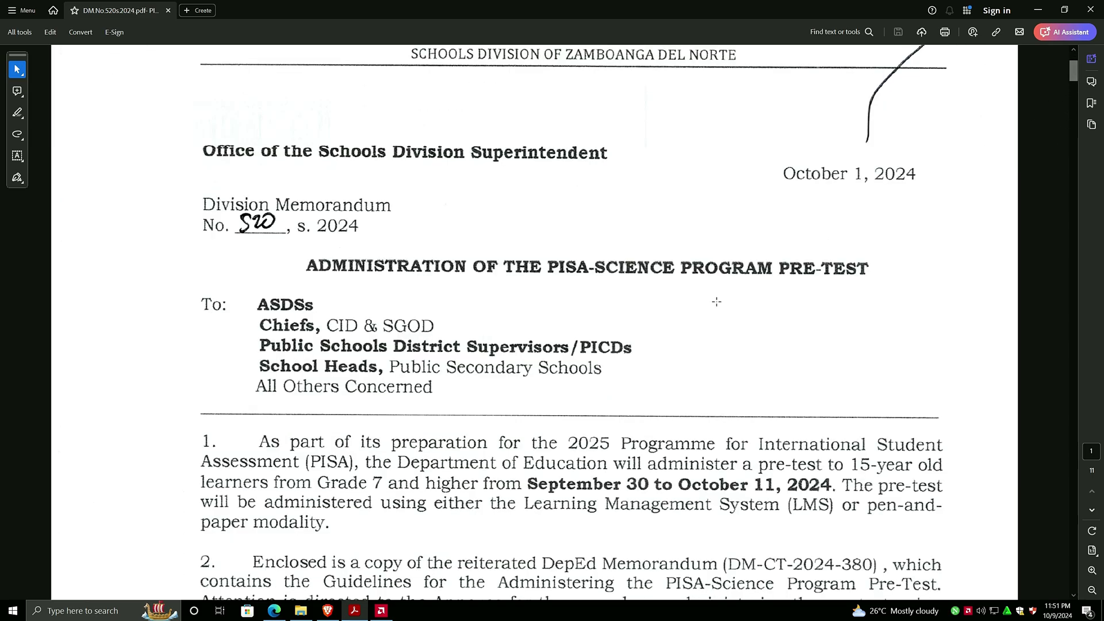
scroll(715, 301, down, 8)
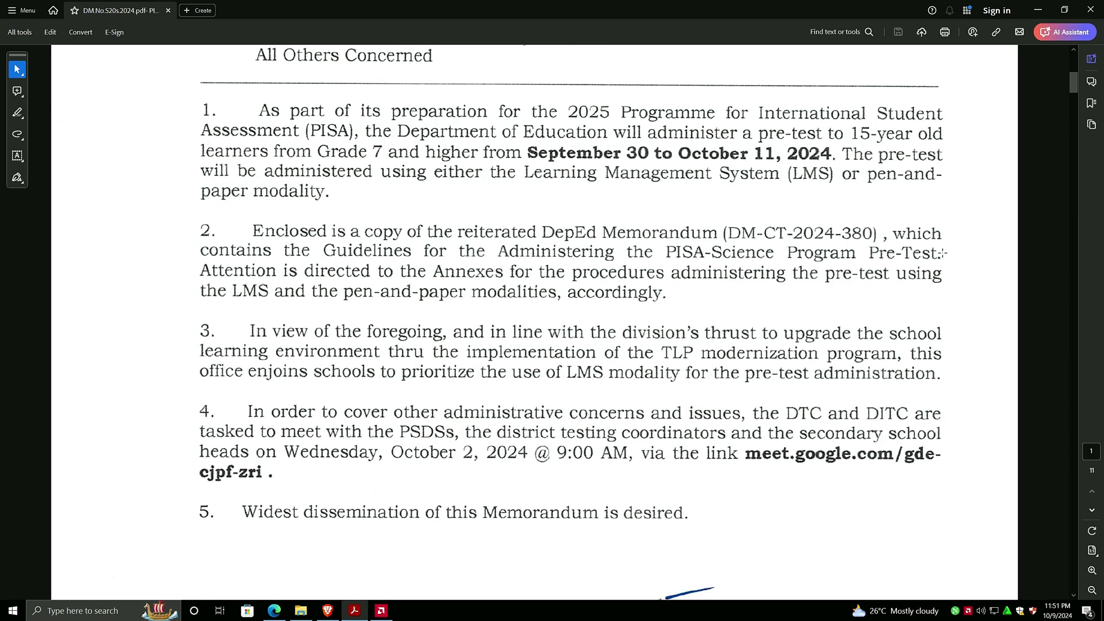
scroll(926, 270, down, 2)
scroll(834, 325, down, 2)
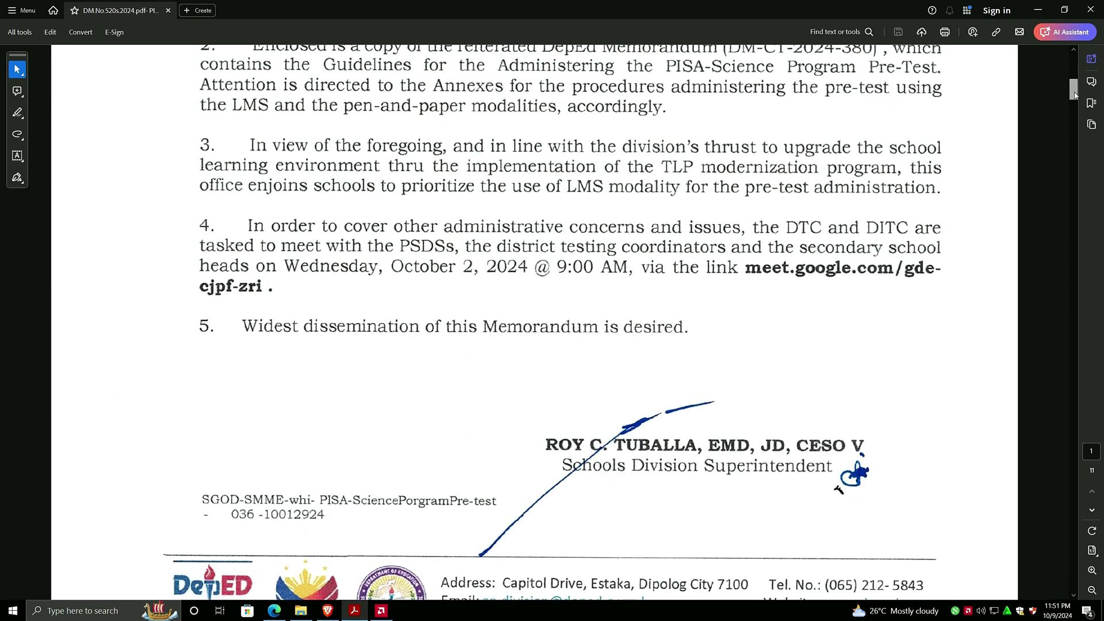
drag(1073, 89, 1068, 214)
scroll(668, 239, down, 7)
scroll(669, 239, up, 4)
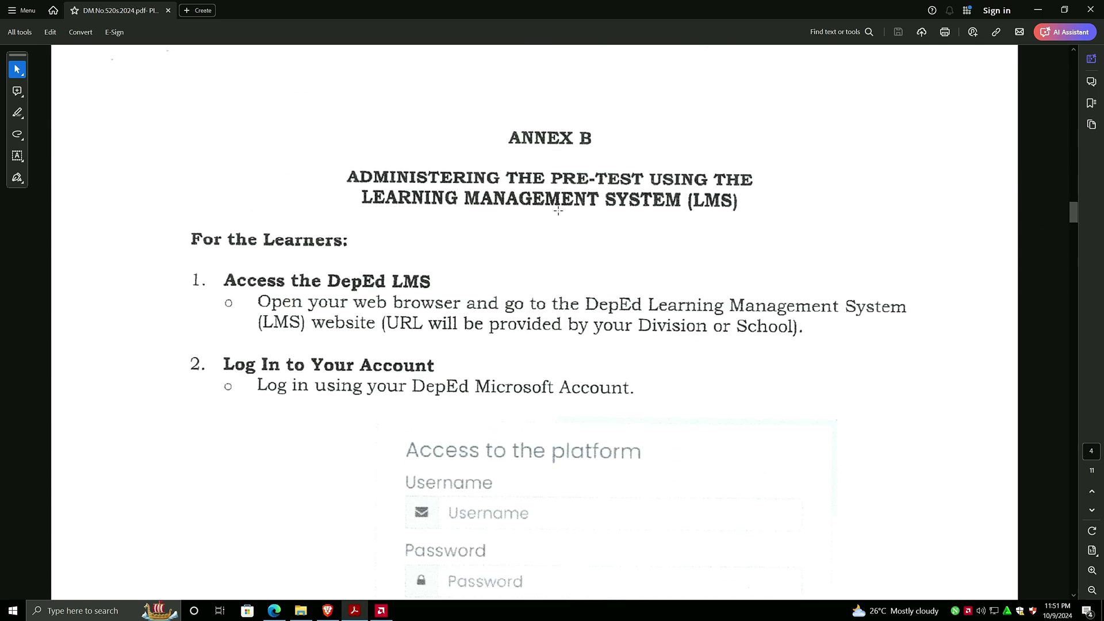
drag(516, 133, 601, 152)
click(483, 193)
scroll(697, 198, down, 1)
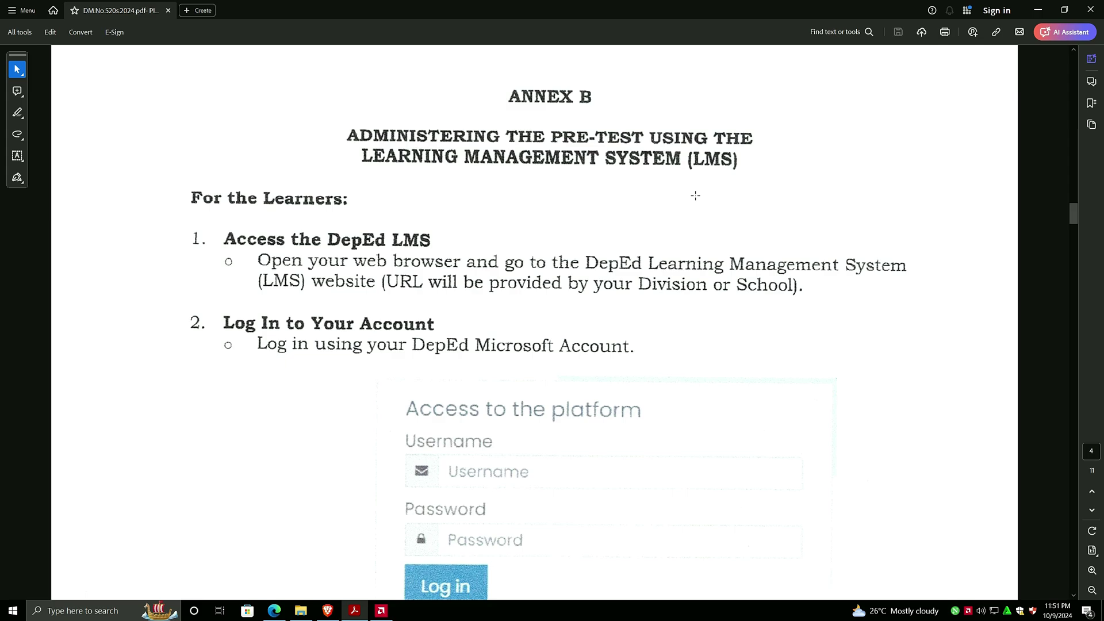
scroll(696, 195, down, 3)
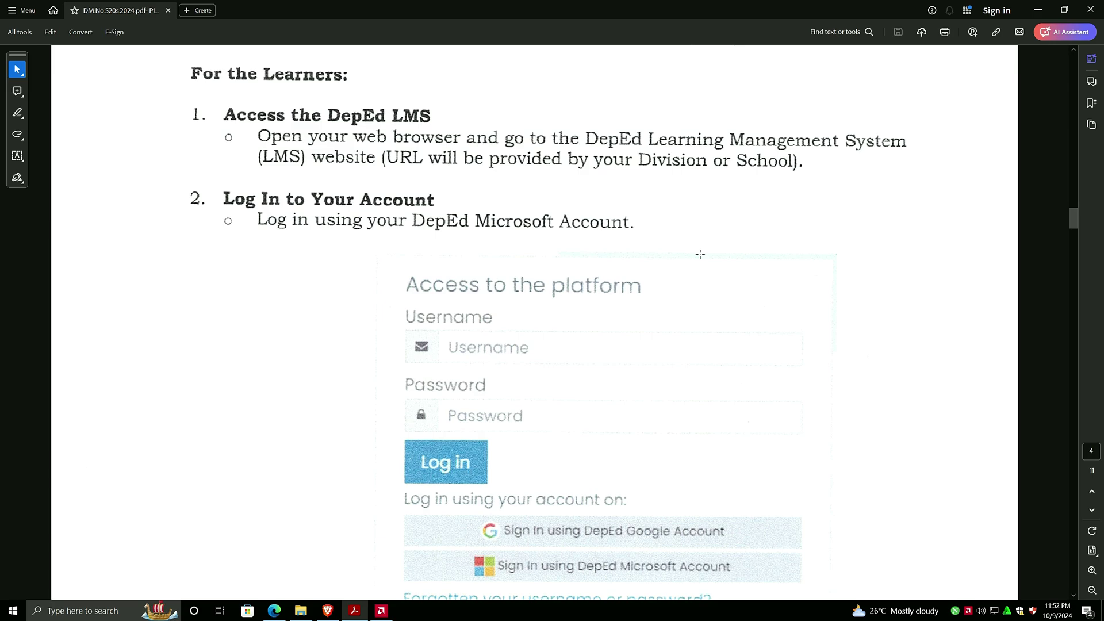
scroll(700, 254, up, 1)
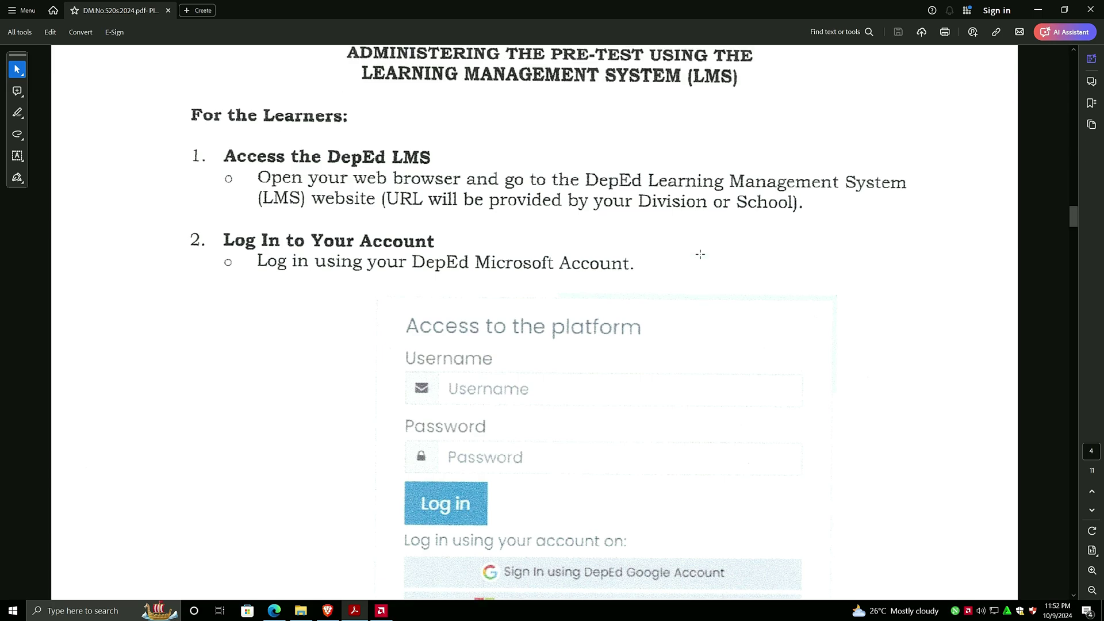
scroll(652, 270, up, 1)
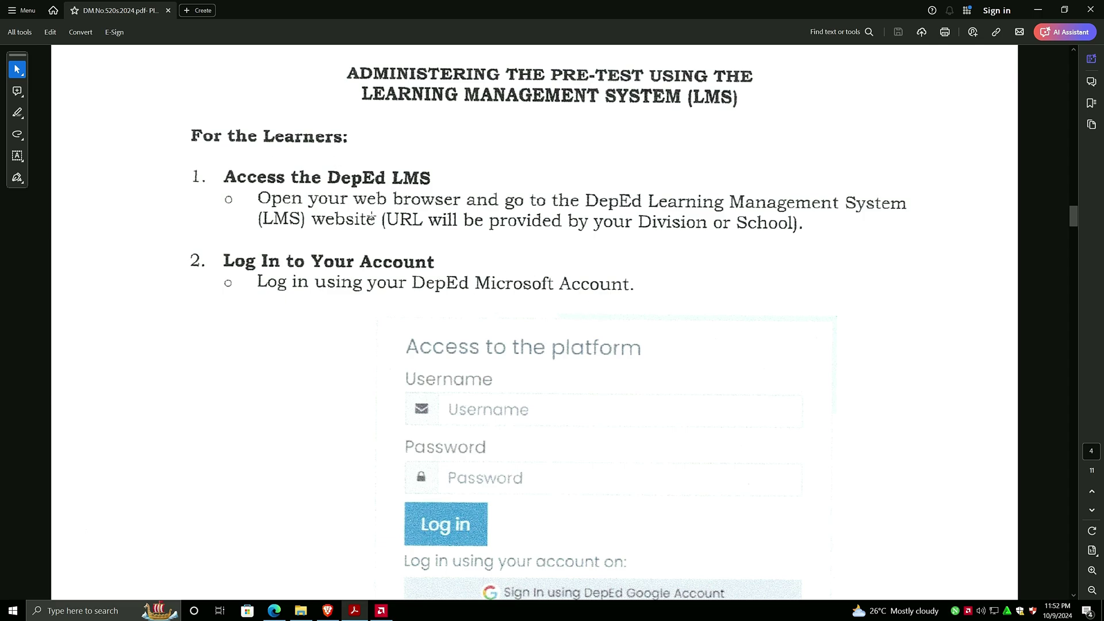
scroll(632, 288, down, 2)
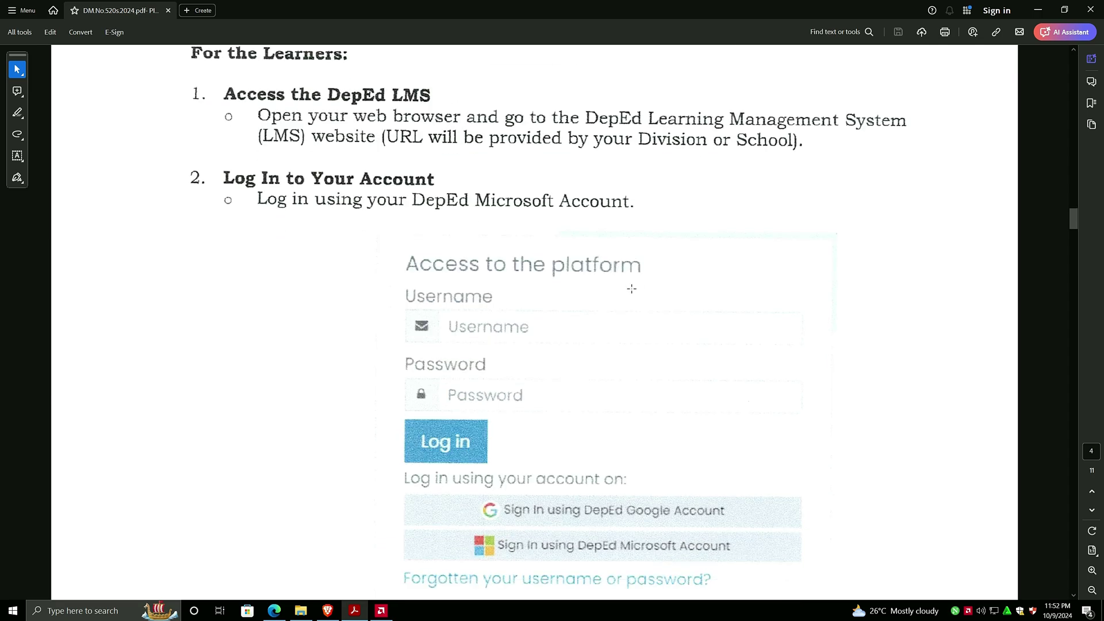
scroll(654, 271, up, 2)
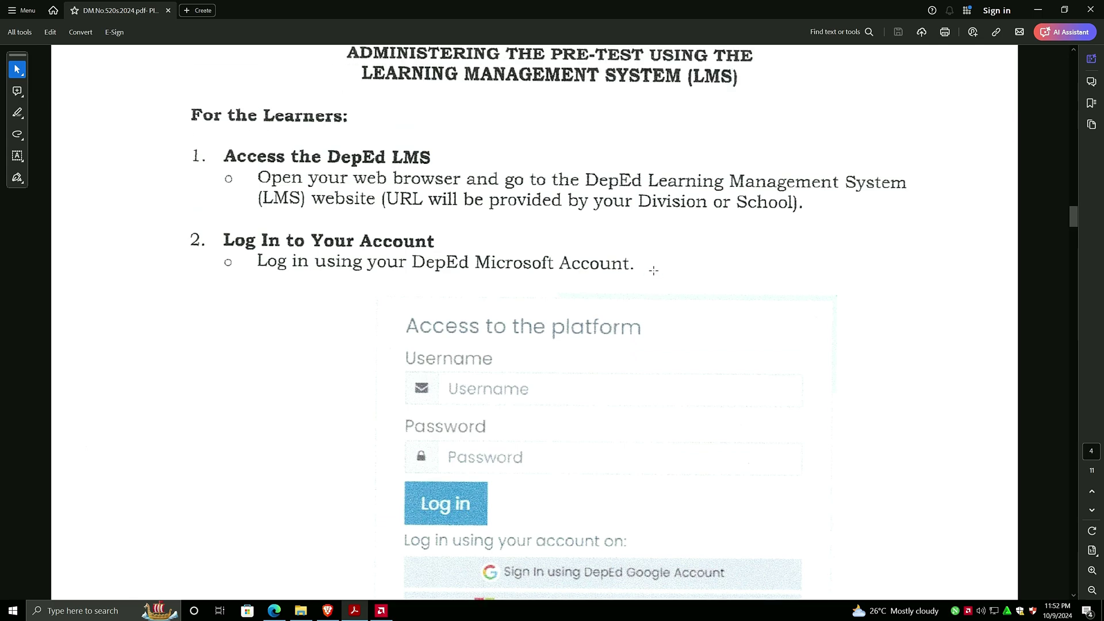
scroll(654, 271, up, 1)
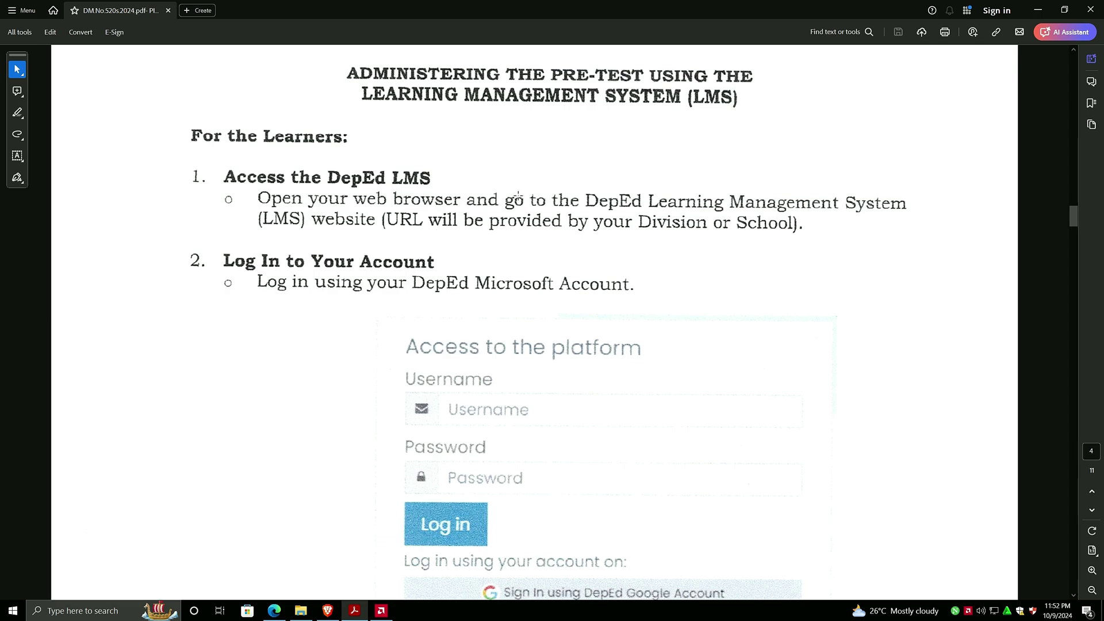
scroll(510, 215, up, 1)
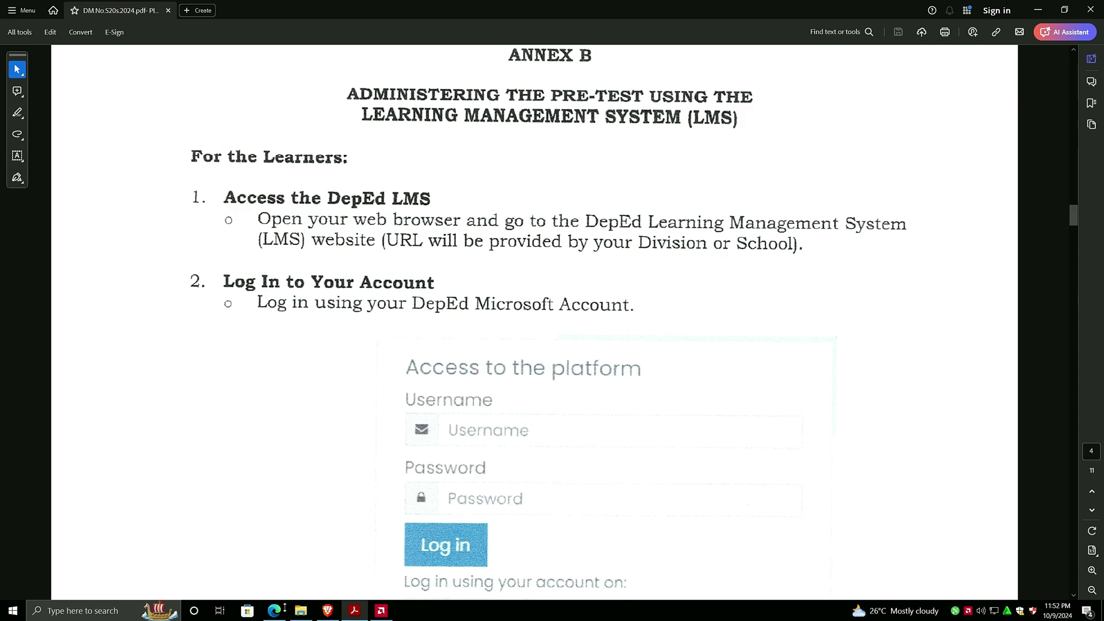
mouse_move(276, 613)
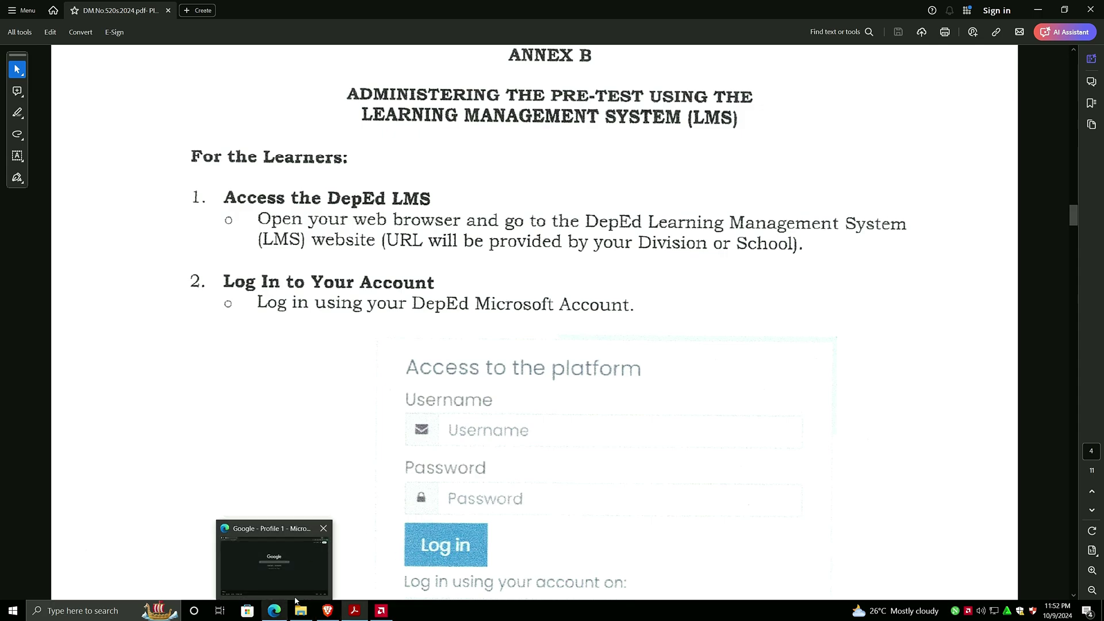
- Search Google in Edge for 'matatag portal' to reach the MATATAG Portal LMS
click(277, 618)
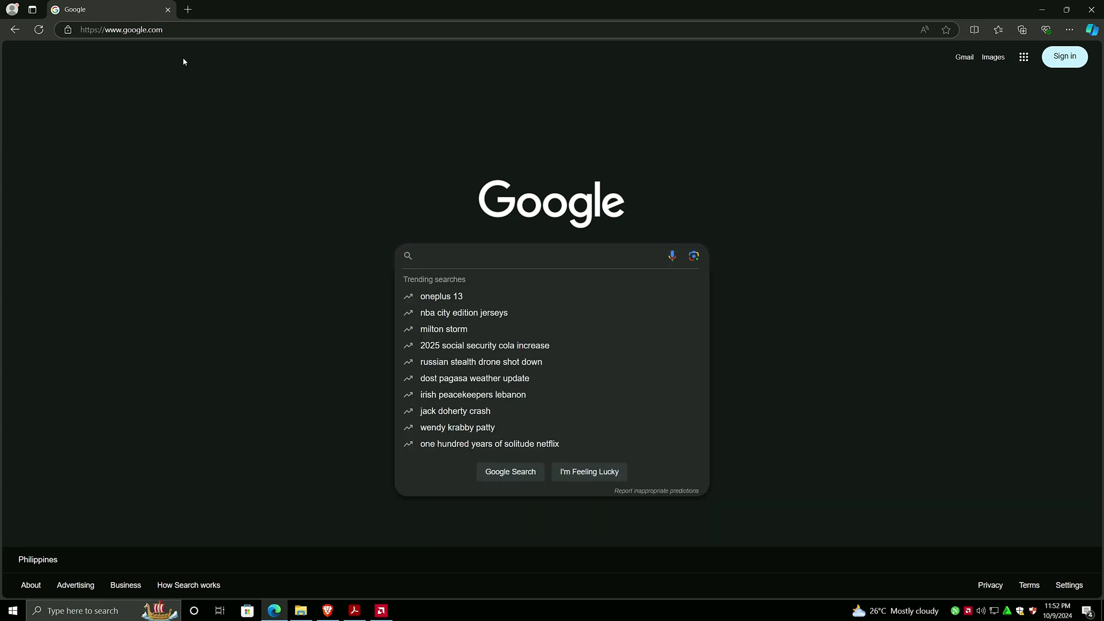
click(180, 30)
click(404, 294)
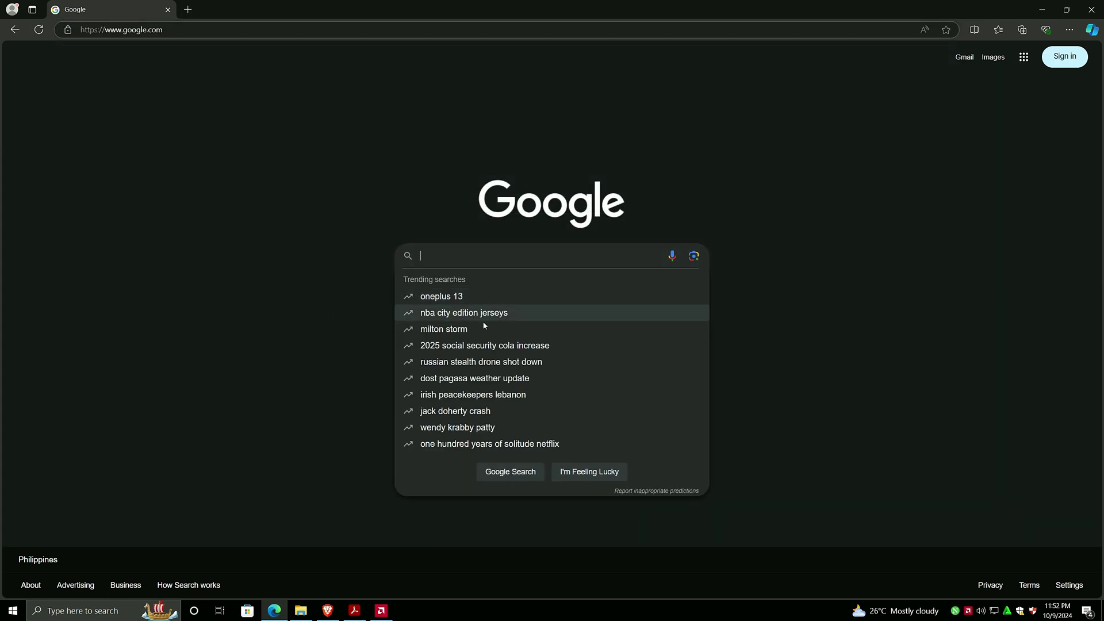
text(mata)
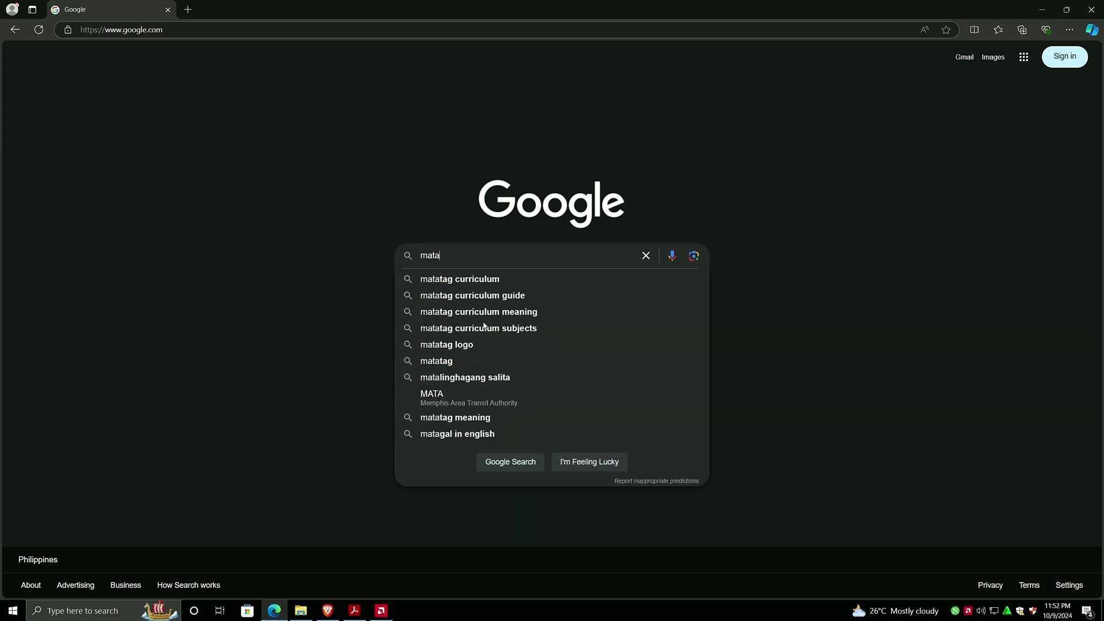
text(tag portal)
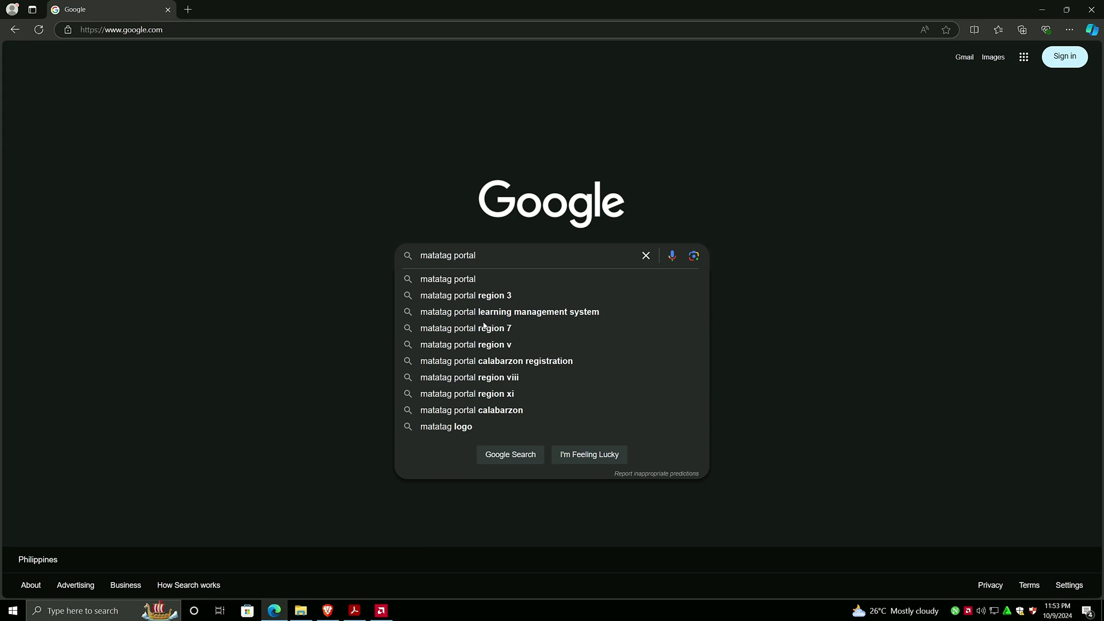
key(Return)
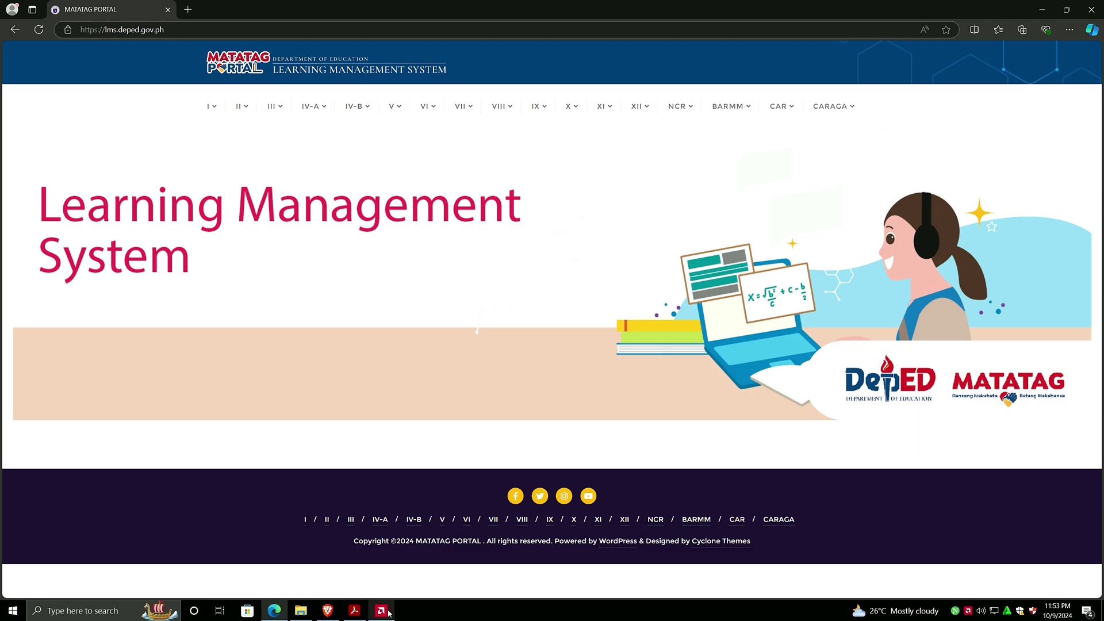
- Locate Cluster 52 (Dapitan City, Dipolog City, Zamboanga del Norte) in the page 8 cluster table
click(357, 612)
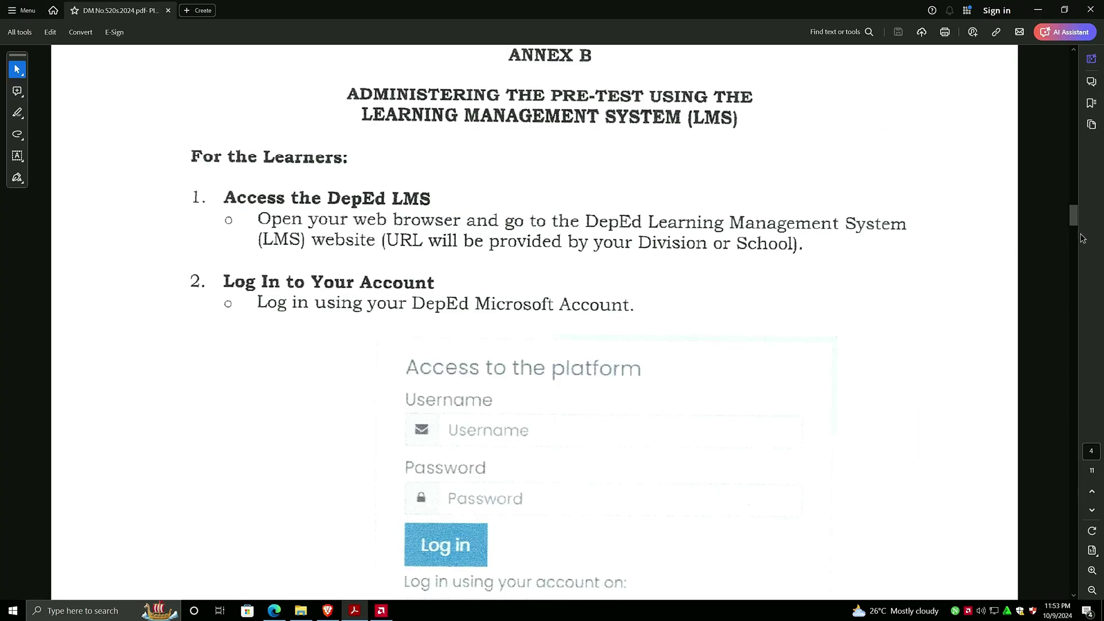
drag(1074, 219, 1037, 499)
scroll(760, 368, down, 15)
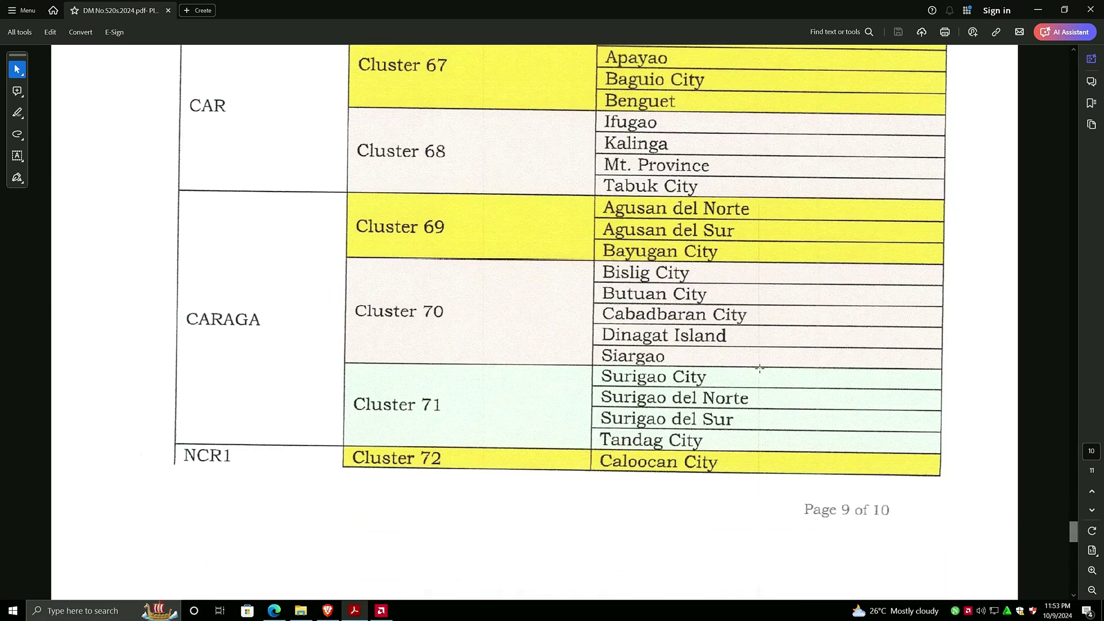
scroll(760, 369, up, 8)
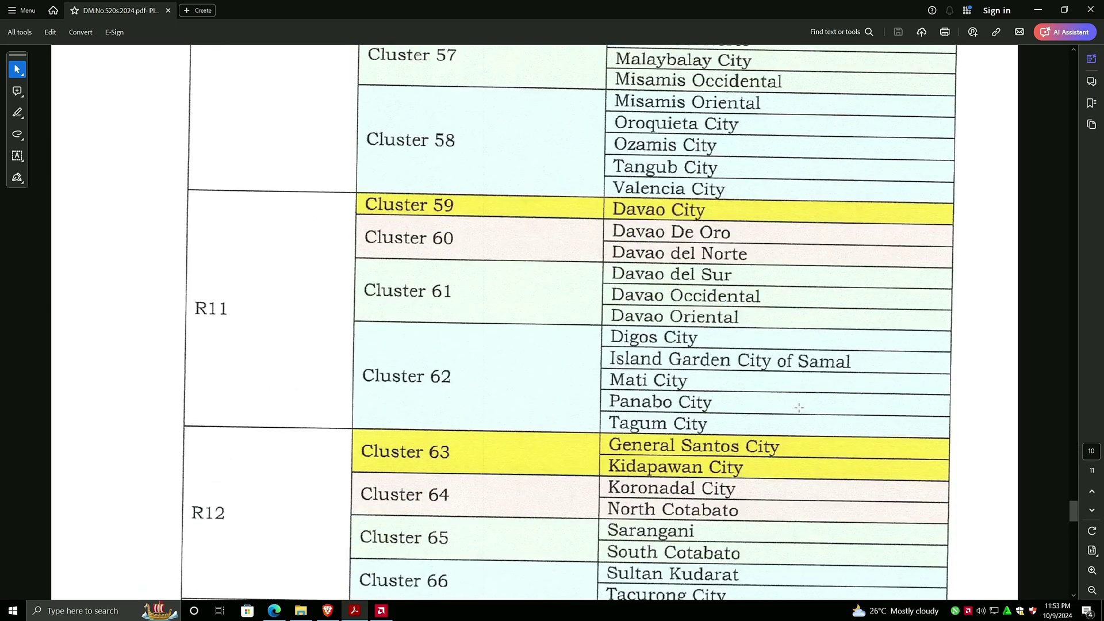
scroll(799, 407, up, 12)
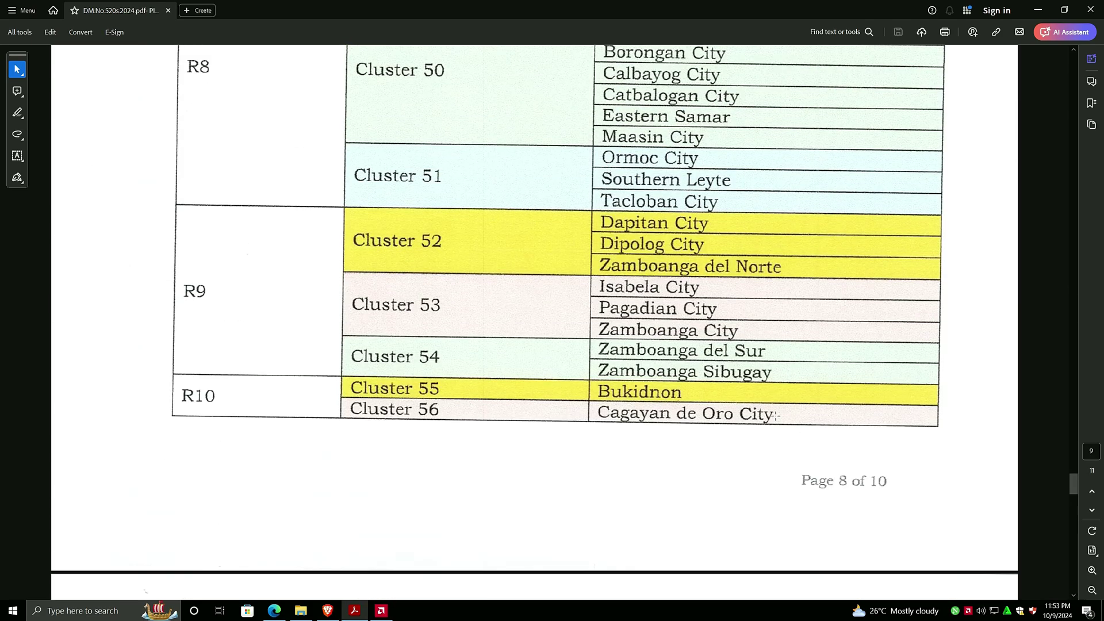
scroll(550, 361, up, 1)
scroll(421, 294, up, 2)
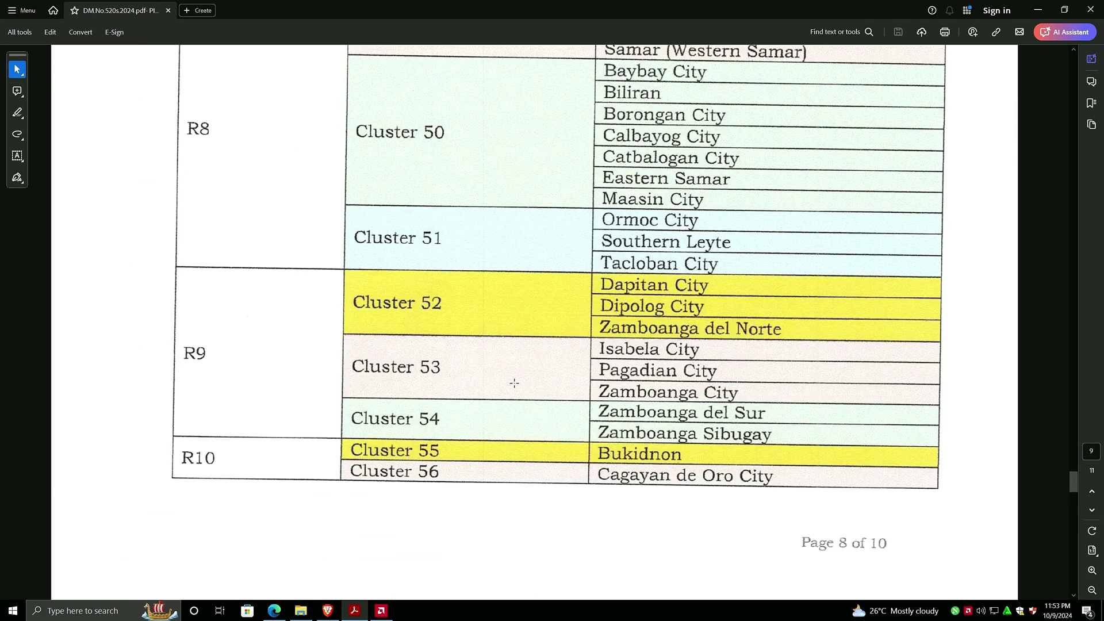
double_click(445, 312)
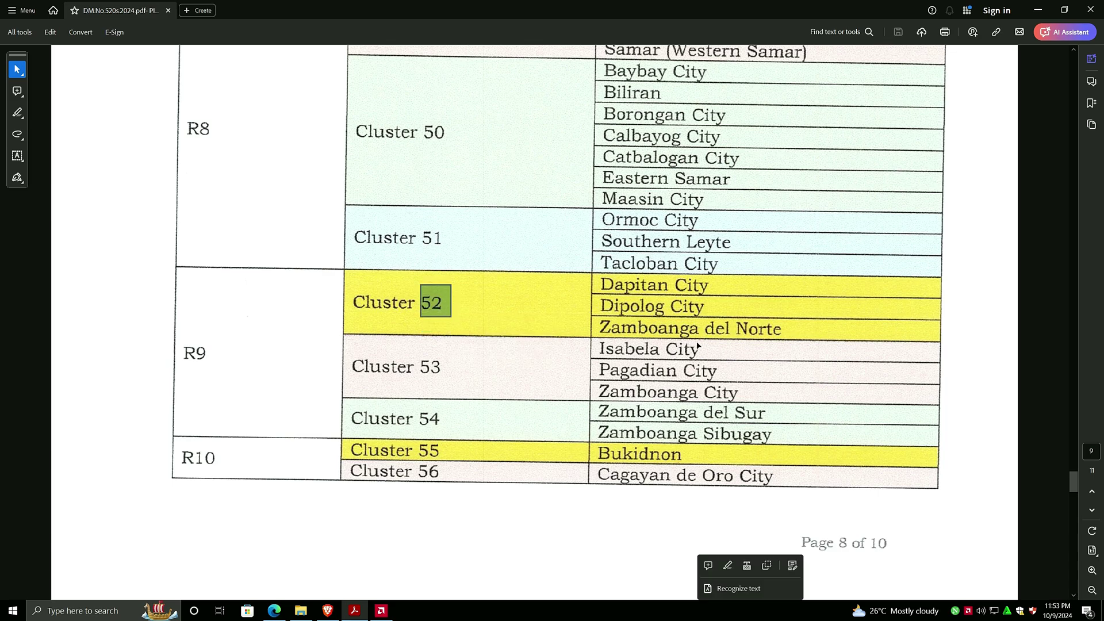
click(436, 305)
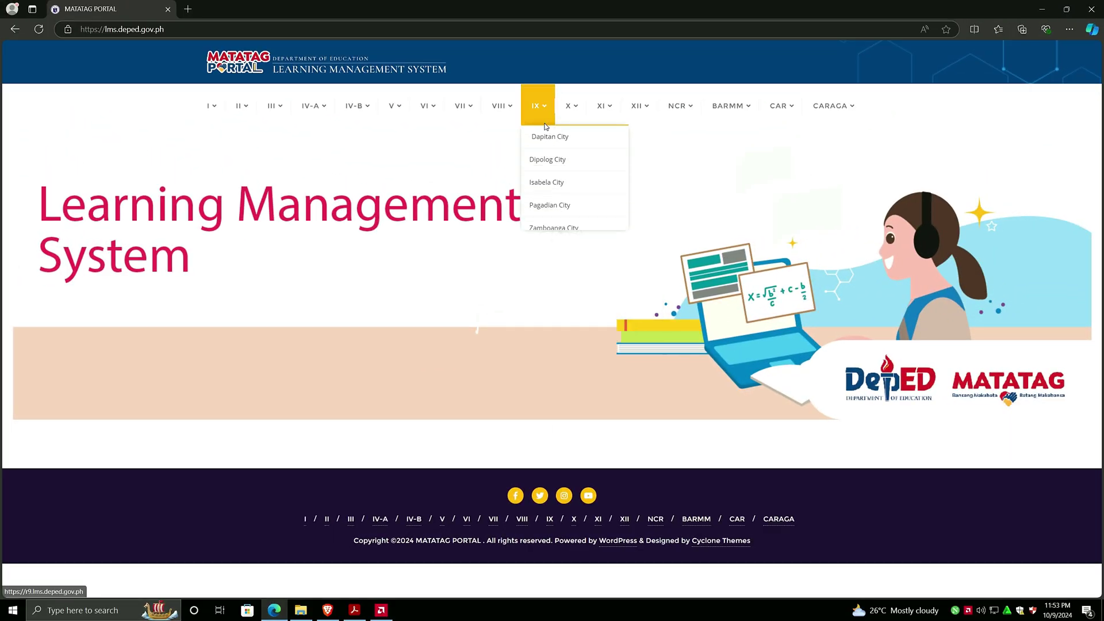
- Choose Zamboanga del Norte under the portal's IX region menu
mouse_move(537, 120)
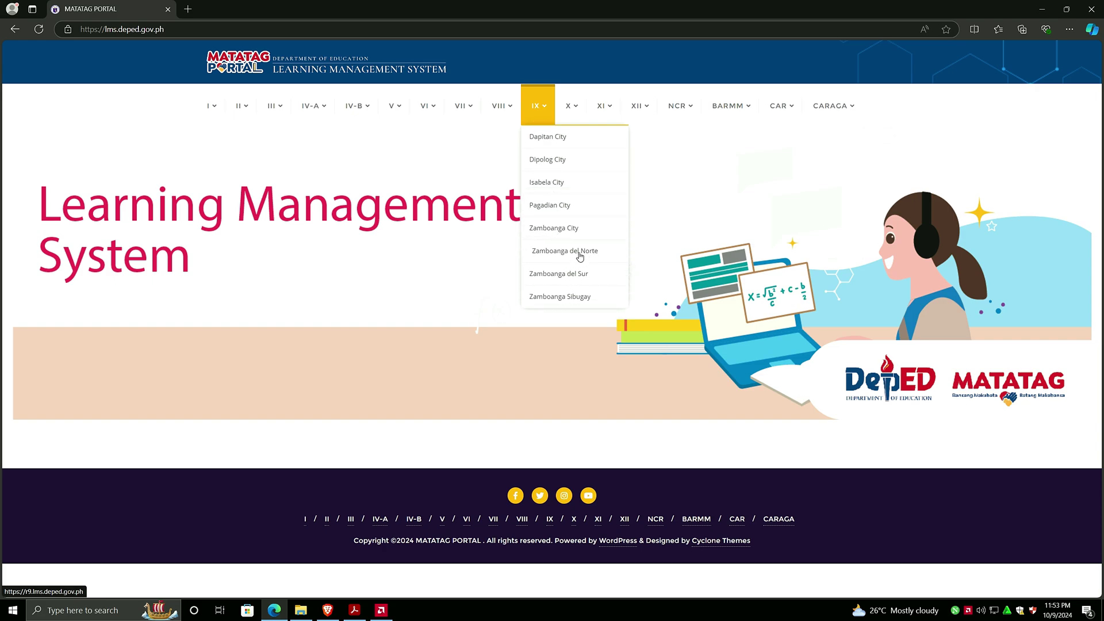
click(579, 256)
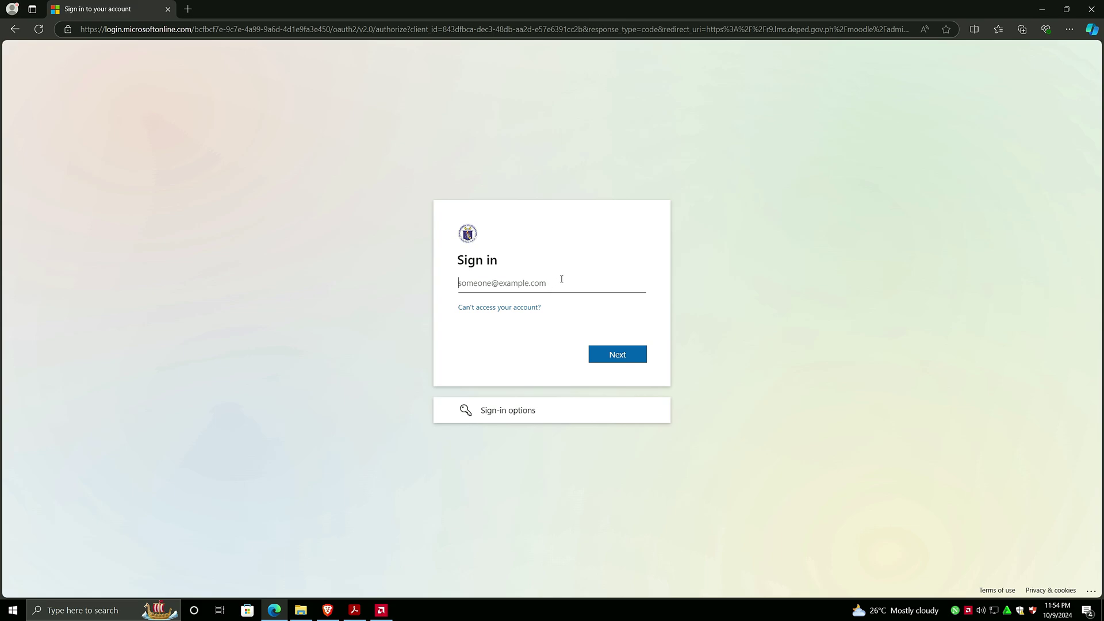
- Fill in the student's saved r9.deped.gov.ph e-mail address and proceed to the password page
click(550, 281)
click(773, 335)
click(512, 277)
key(Down)
key(Return)
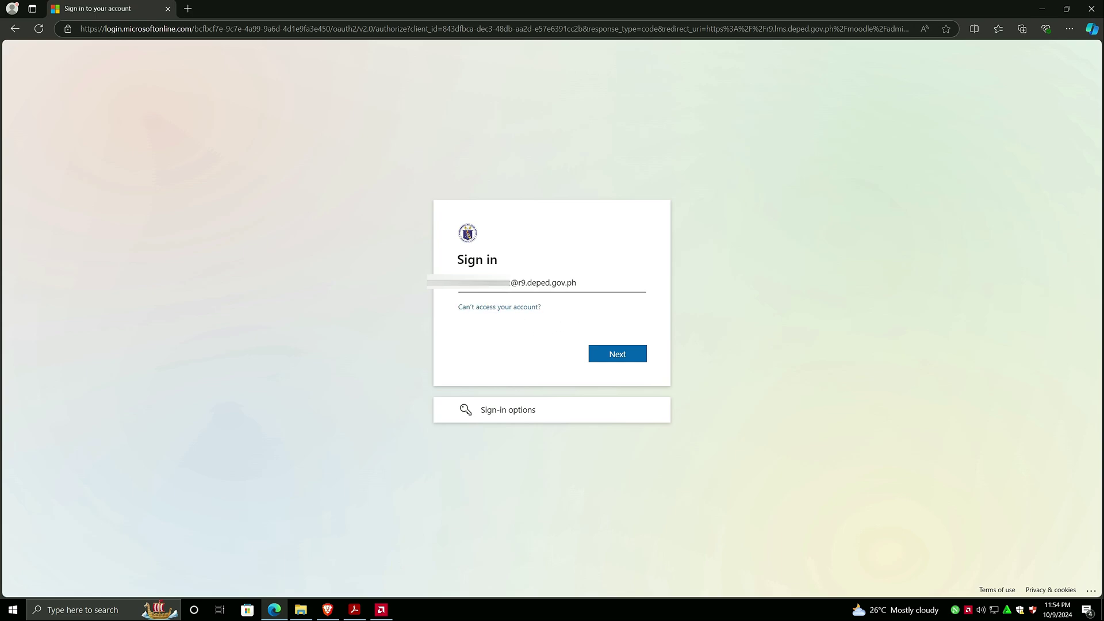
double_click(469, 283)
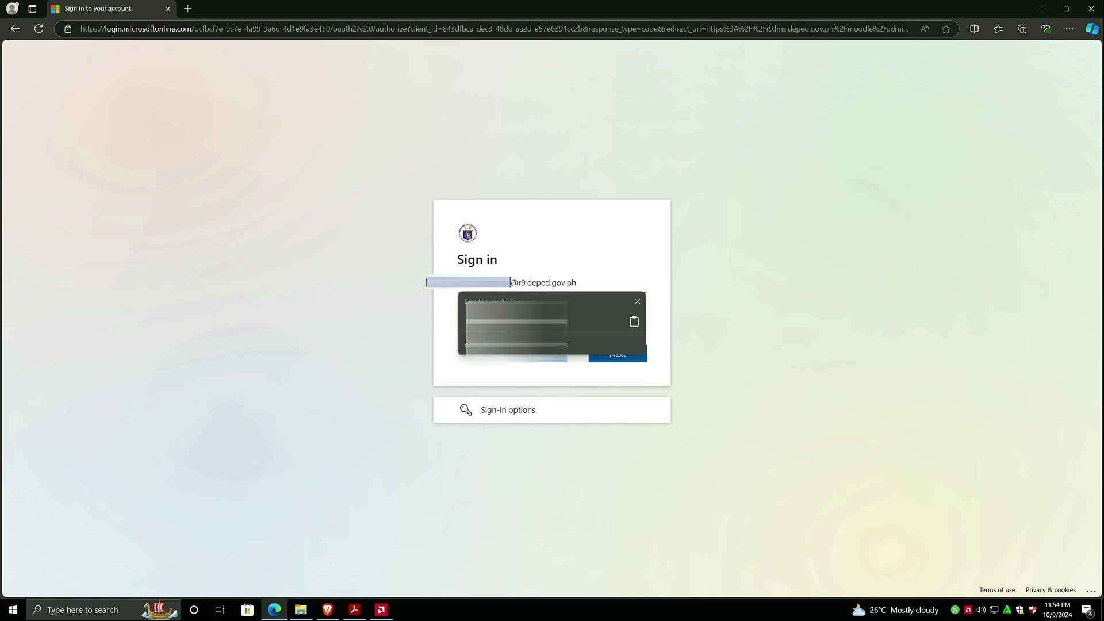
click(524, 280)
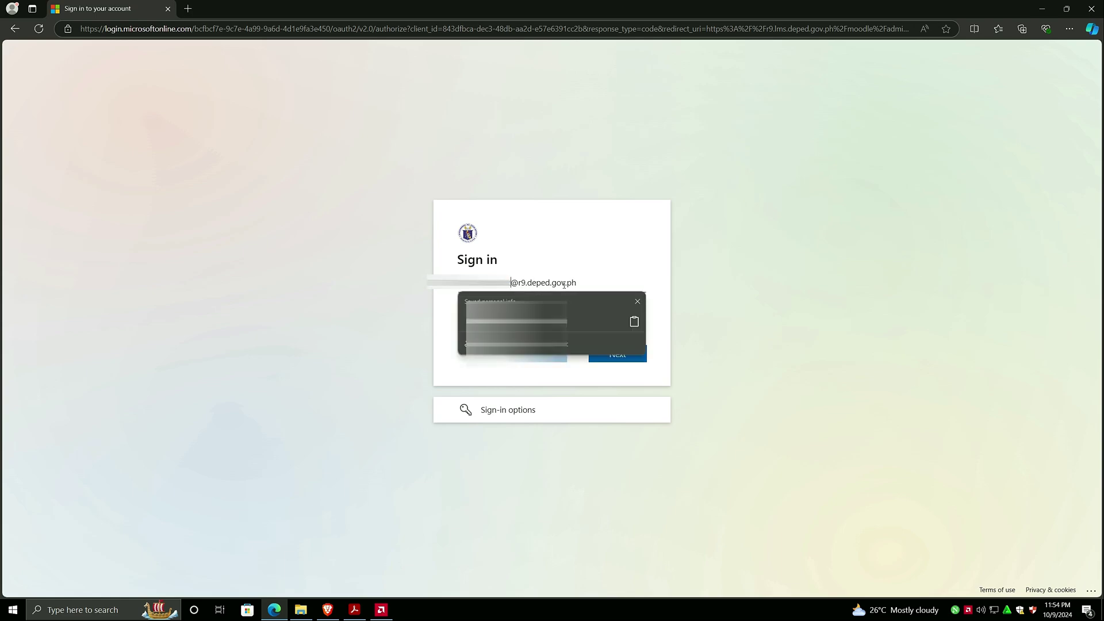
click(637, 302)
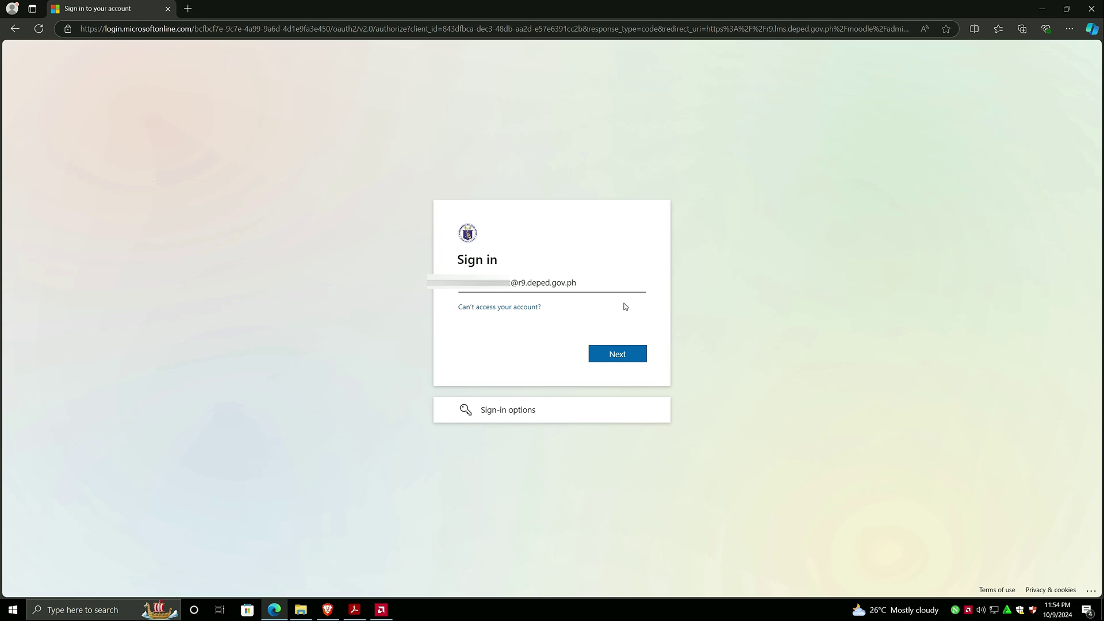
click(612, 354)
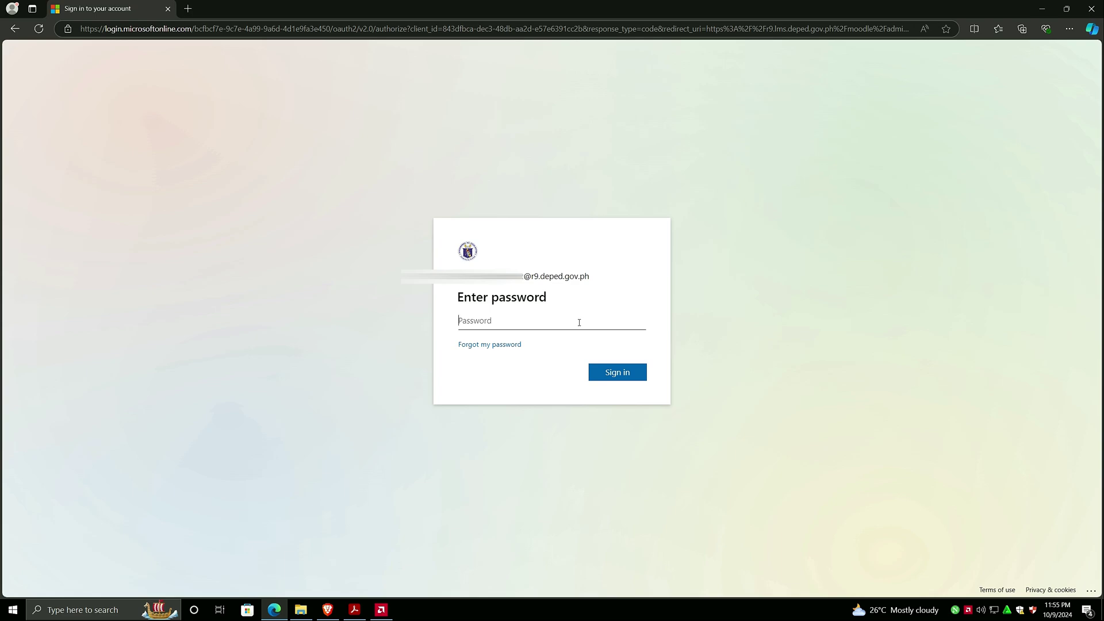
- Enter the account password, decline saving it, and continue past the more-information notice
text(••••••••••)
key(Return)
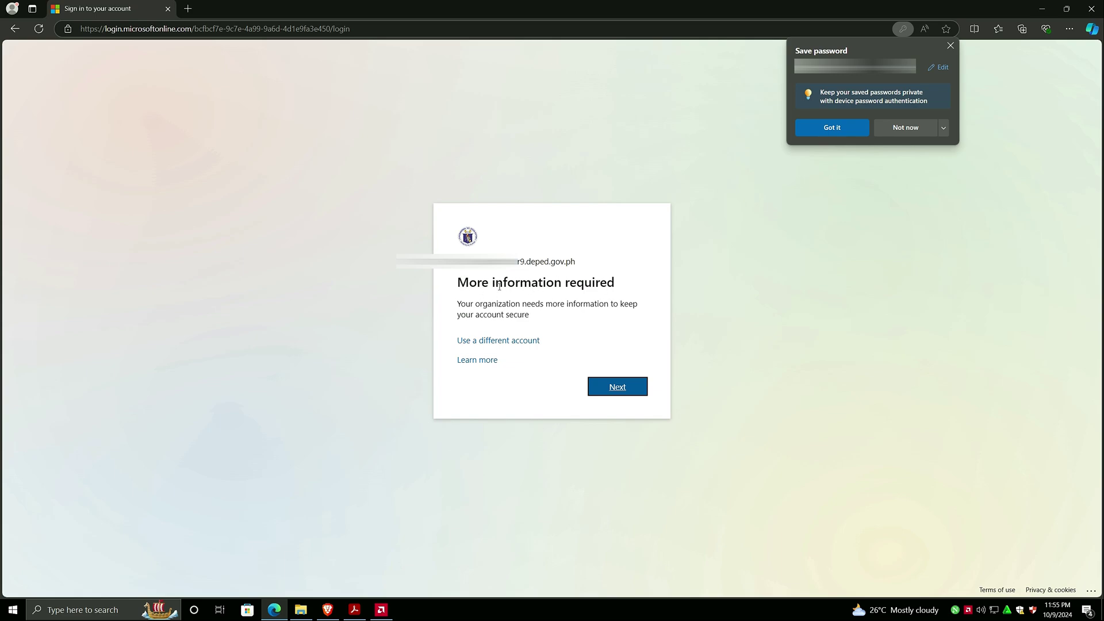
click(903, 128)
click(621, 389)
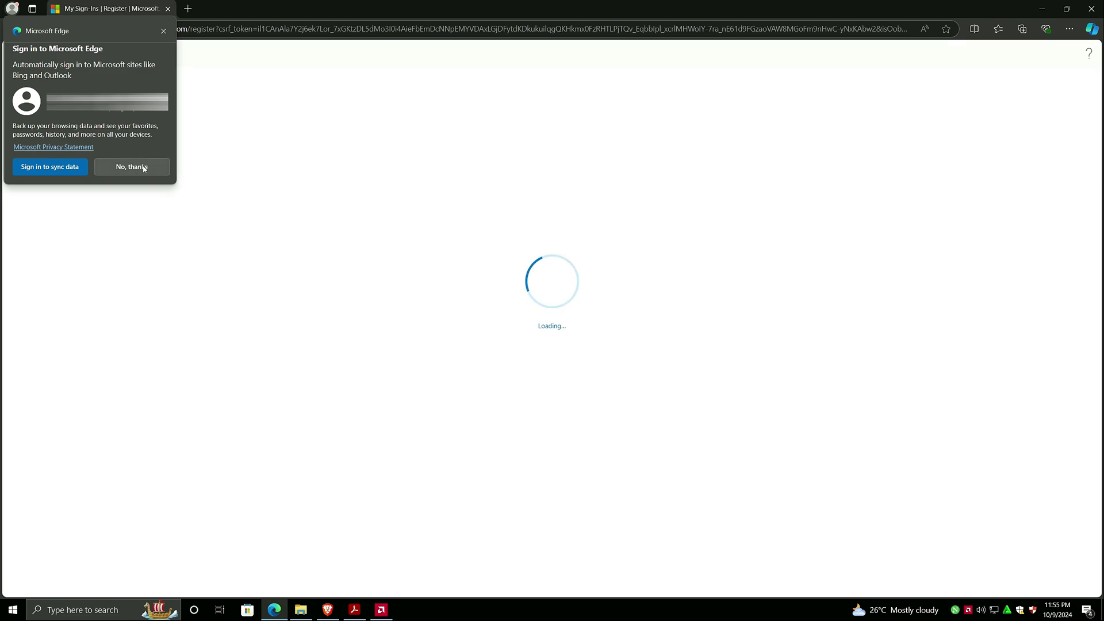
- Decline browser sign-in and skip the phone security setup
click(144, 168)
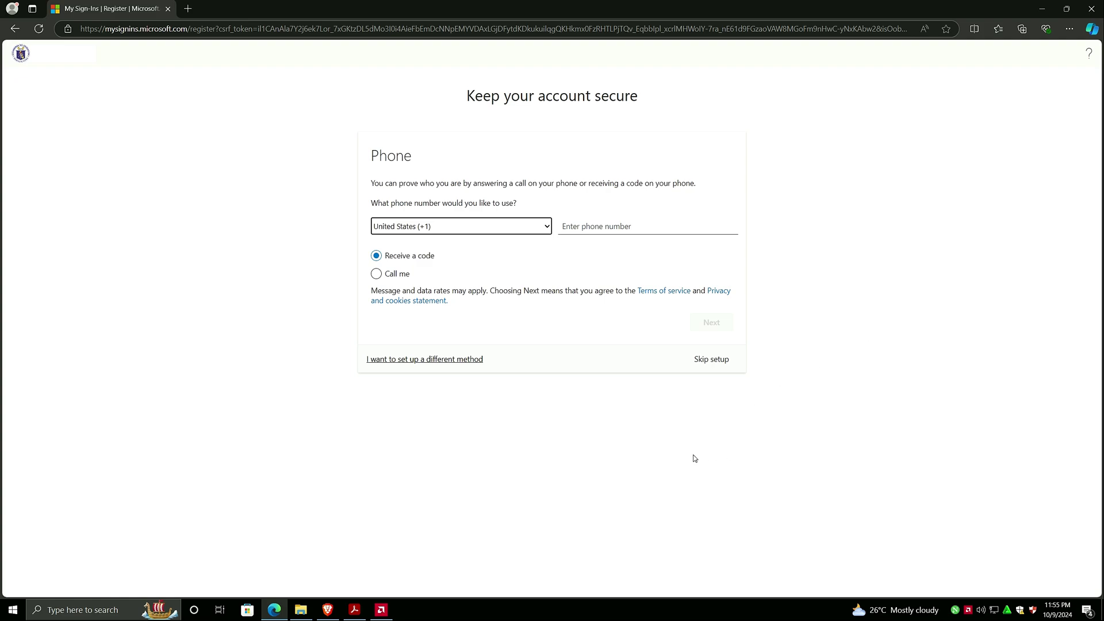
drag(712, 360, 847, 361)
key(Return)
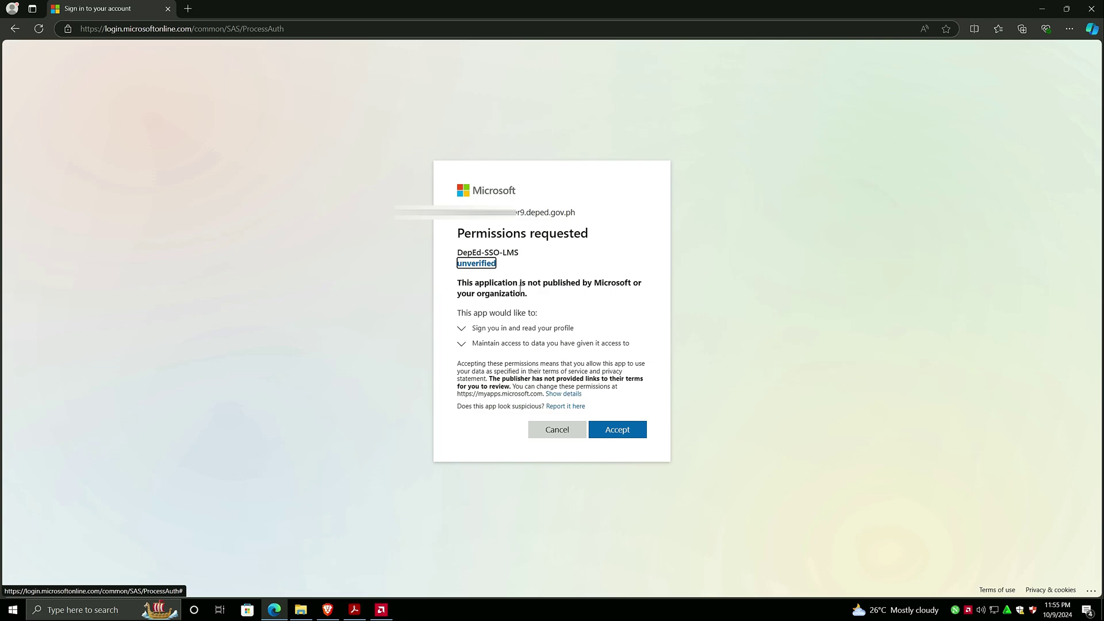
- Accept the permissions requested by the DepEd-SSO-LMS app
click(622, 436)
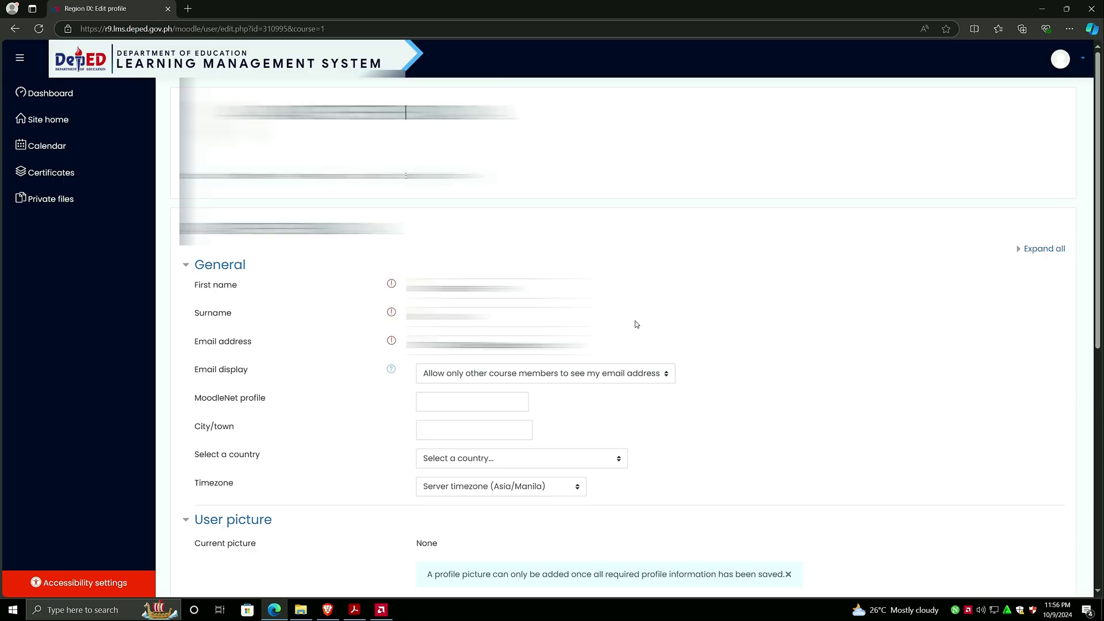
- Scroll the Edit profile form down to Demographics and back up to General
scroll(631, 322, down, 4)
scroll(629, 321, up, 3)
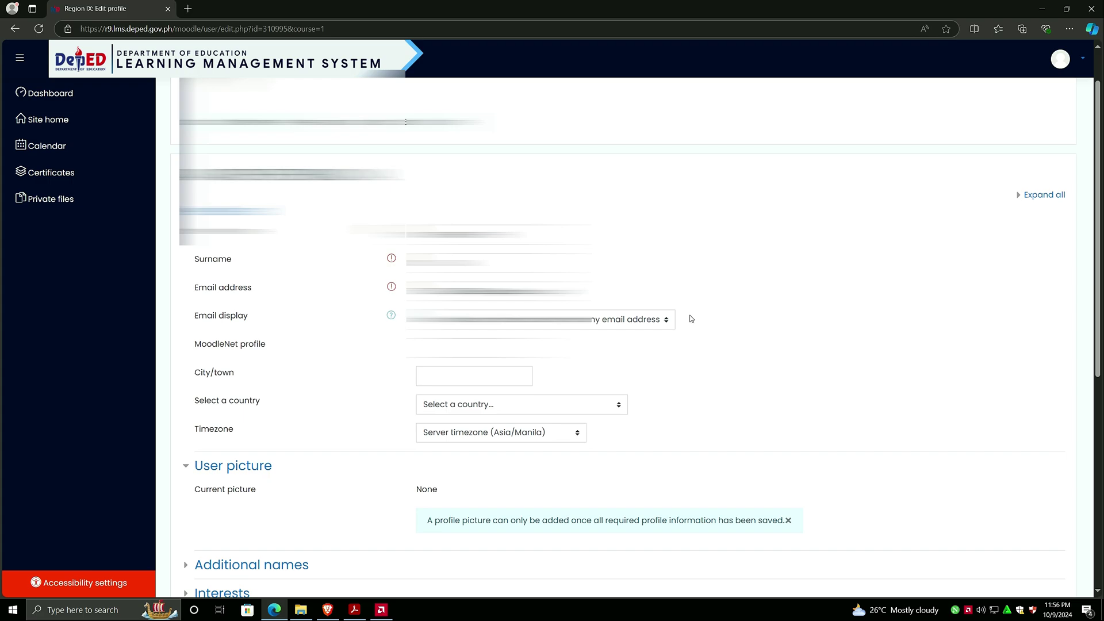
scroll(679, 318, down, 2)
scroll(678, 318, up, 2)
scroll(680, 319, down, 3)
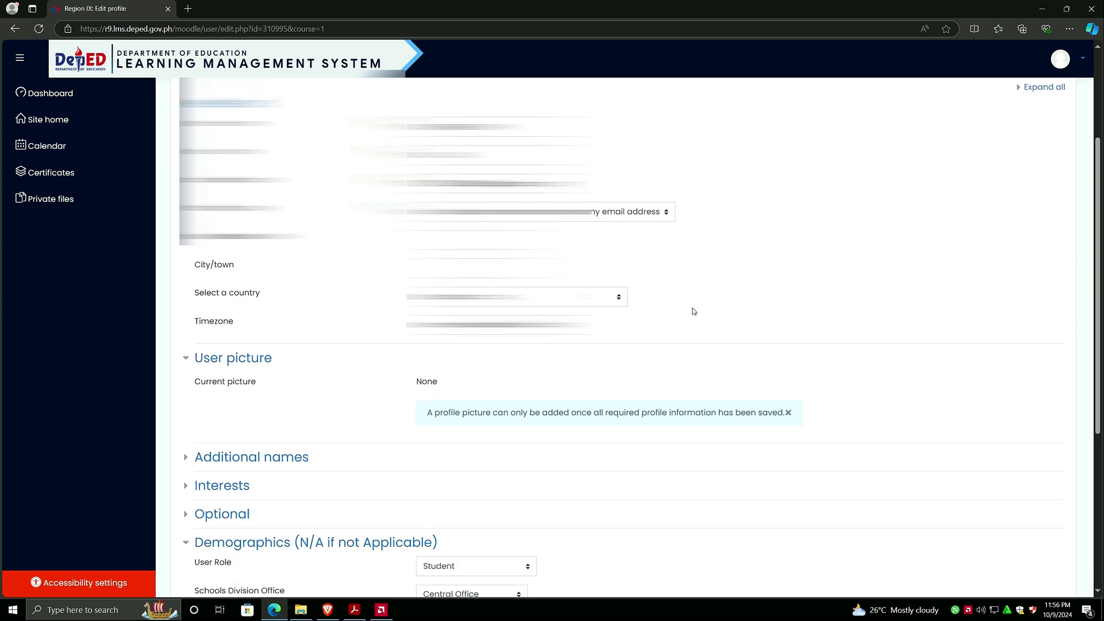
scroll(684, 300, up, 2)
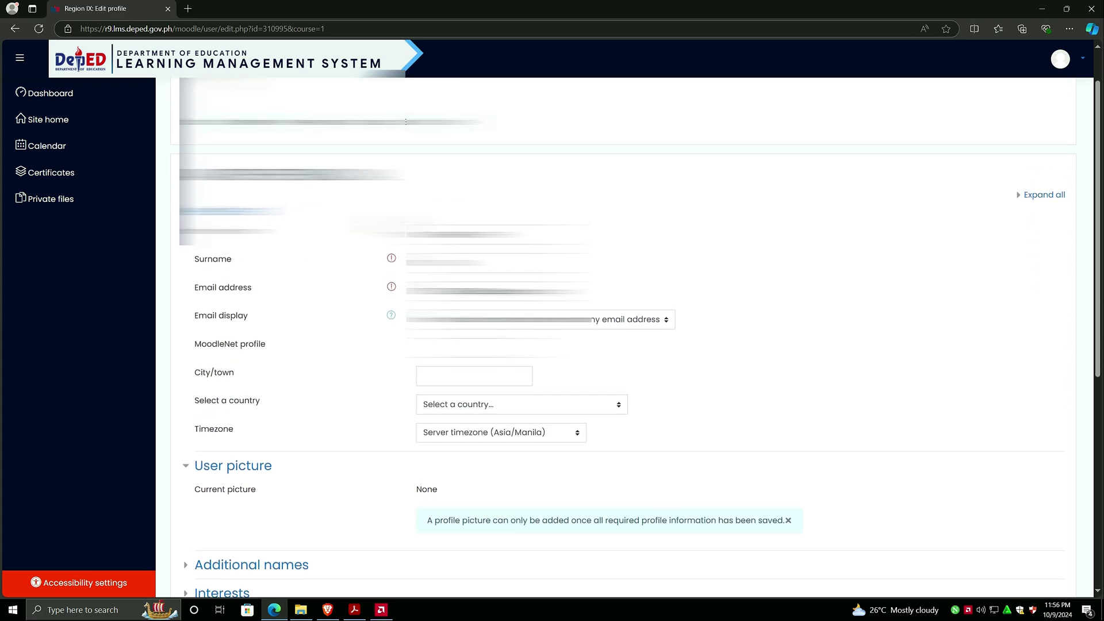
scroll(626, 214, up, 1)
scroll(633, 230, down, 8)
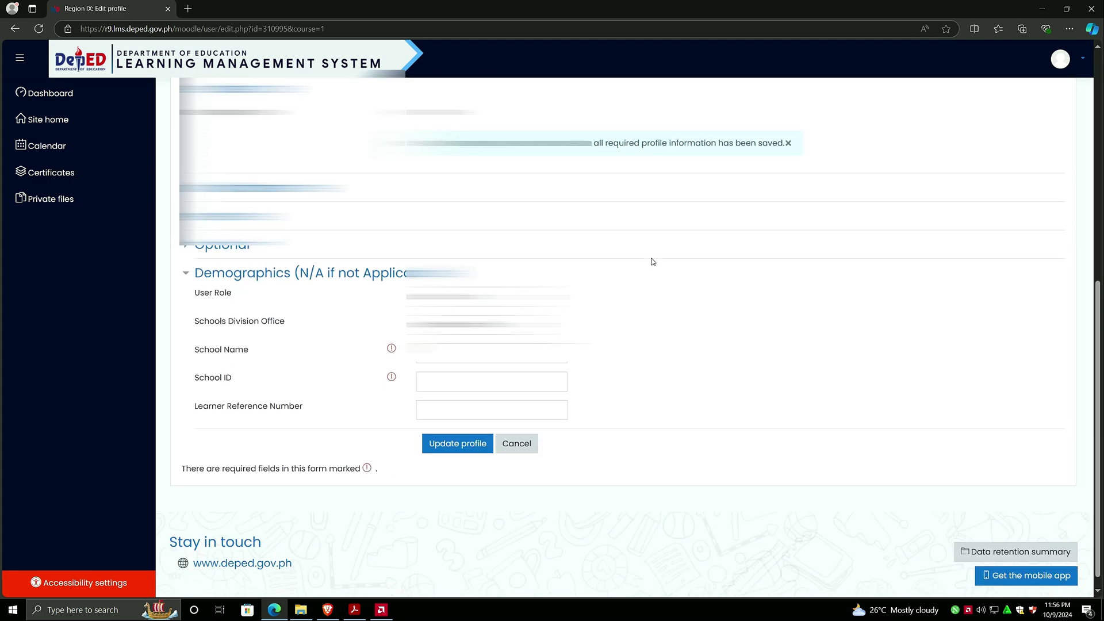
scroll(653, 259, up, 4)
scroll(654, 276, up, 4)
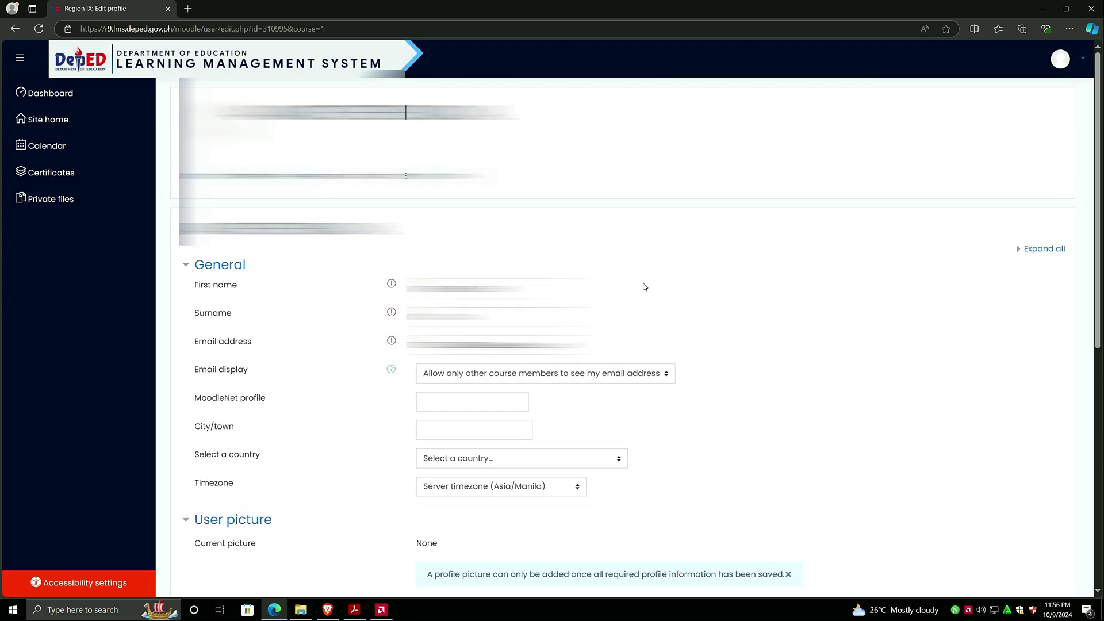
scroll(592, 313, down, 1)
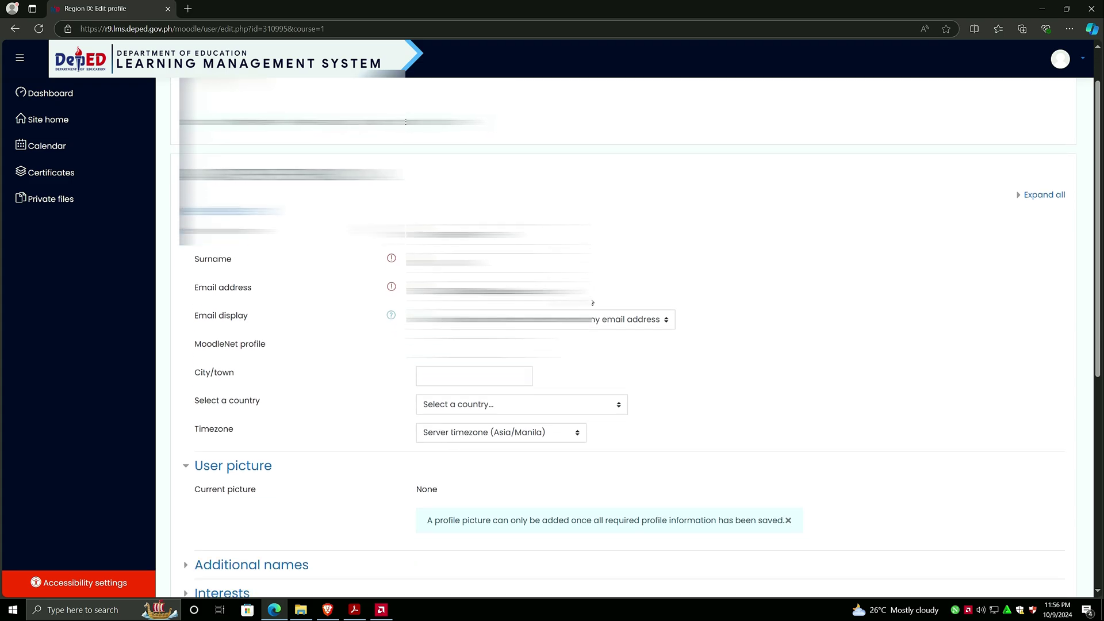
scroll(592, 303, down, 5)
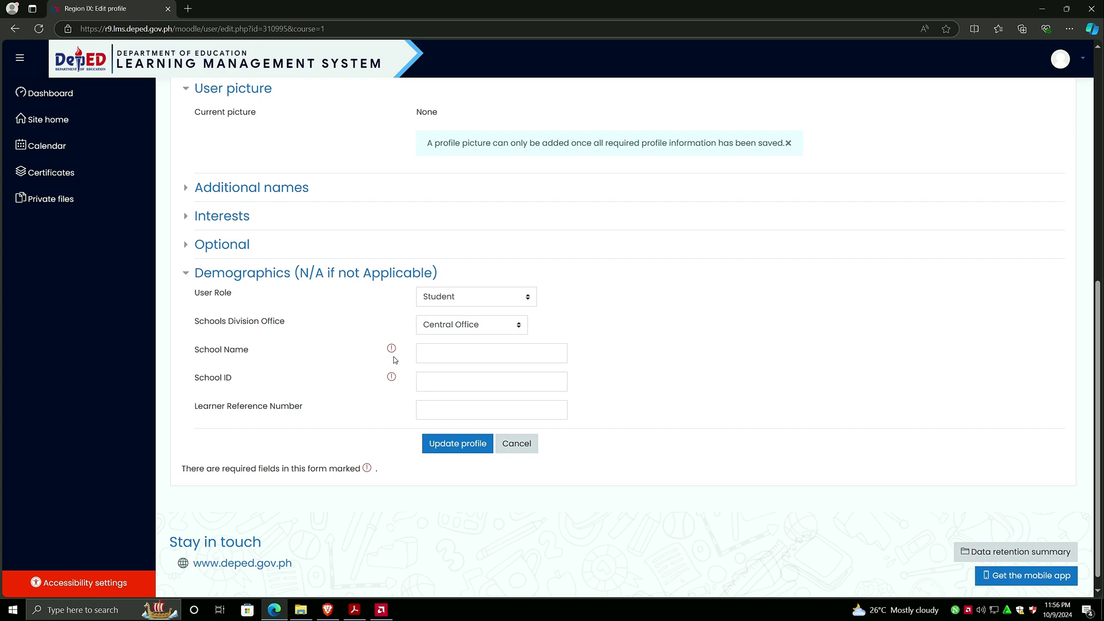
scroll(684, 301, up, 8)
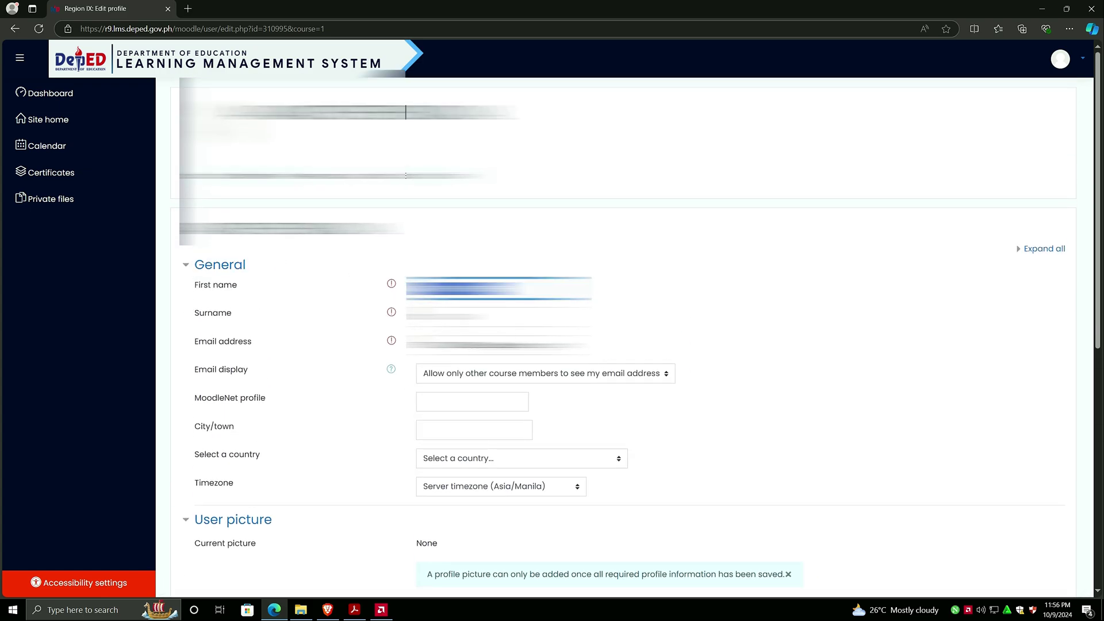
- Choose Philippines from the profile's country dropdown
key(Tab)
key(Tab)
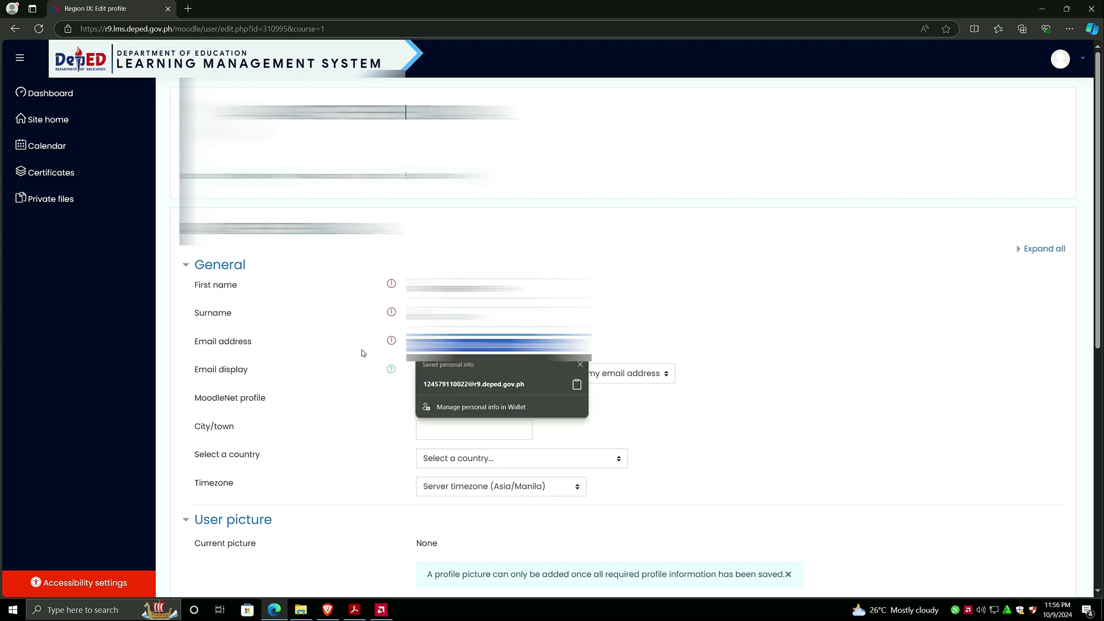
click(818, 443)
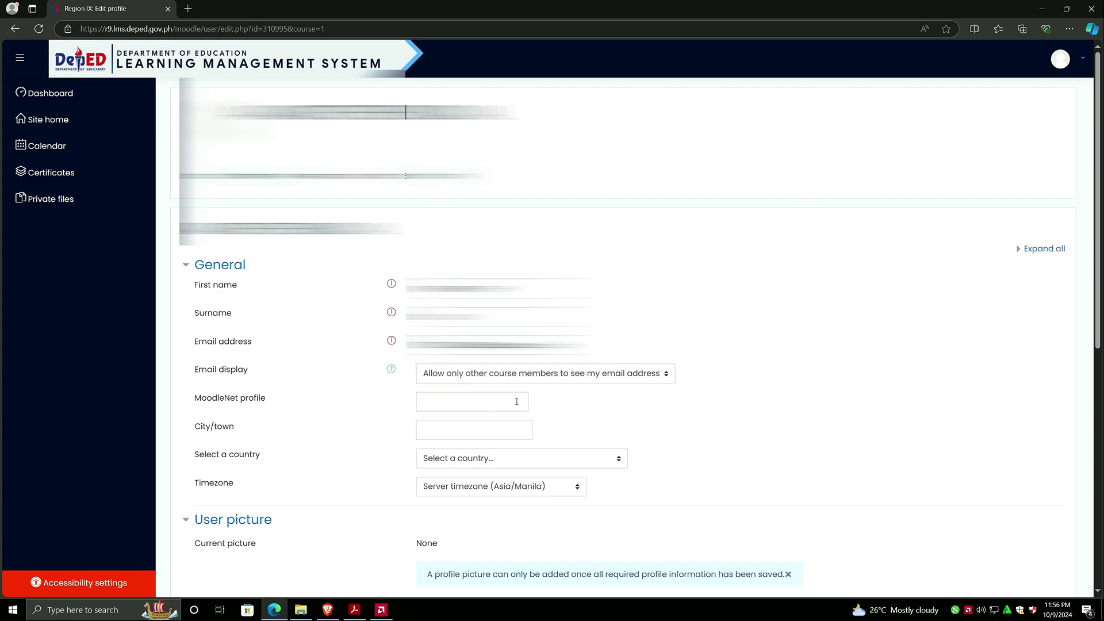
scroll(314, 355, down, 2)
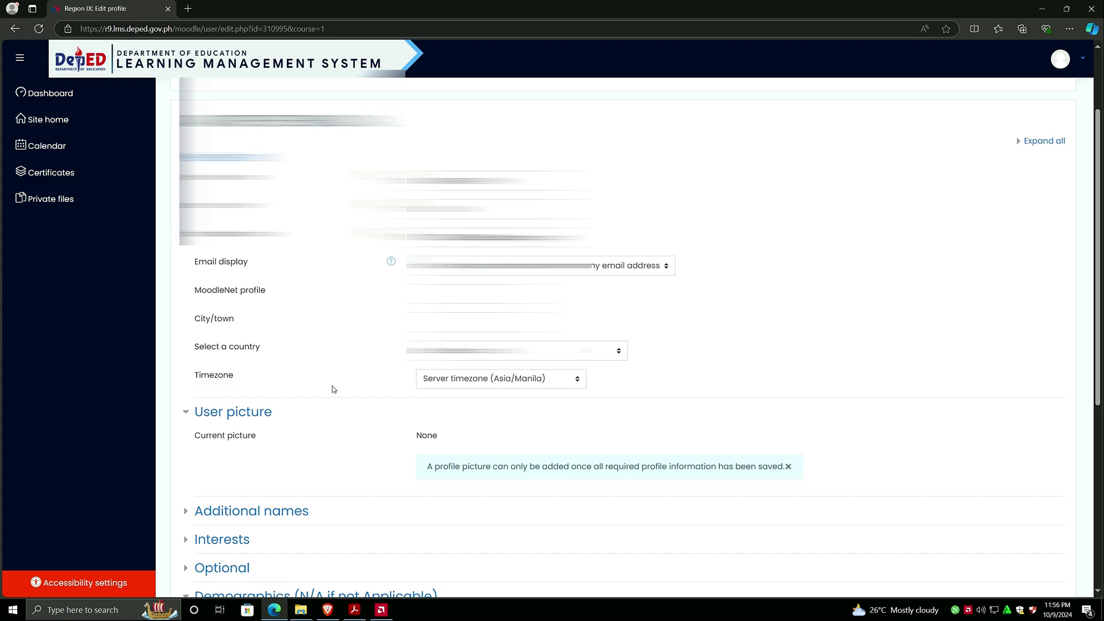
click(493, 352)
scroll(525, 232, down, 15)
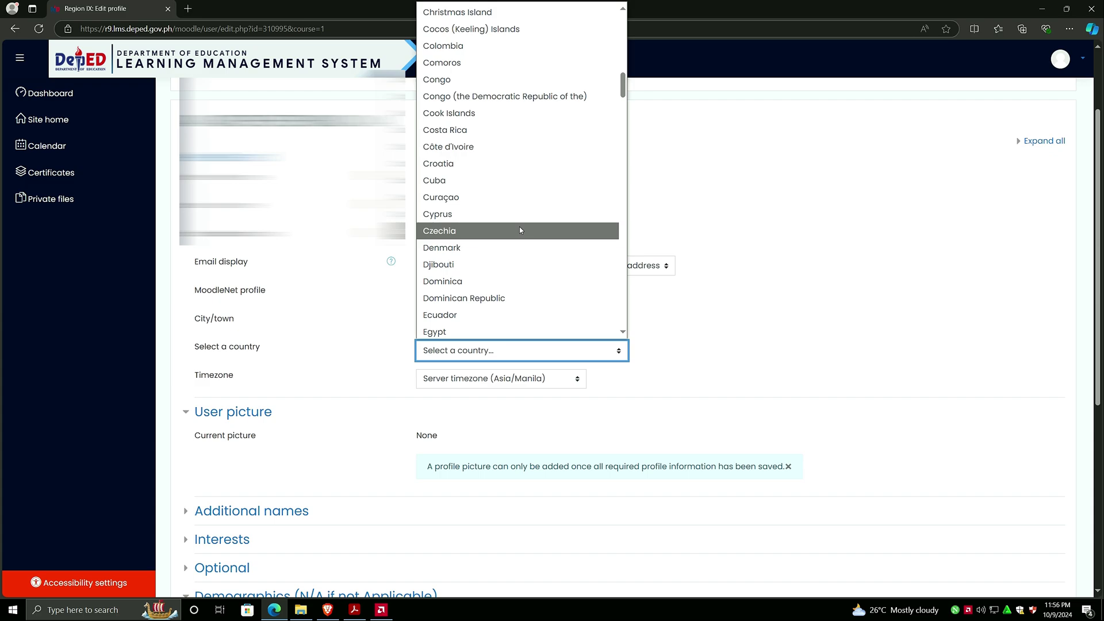
key(p)
key(h)
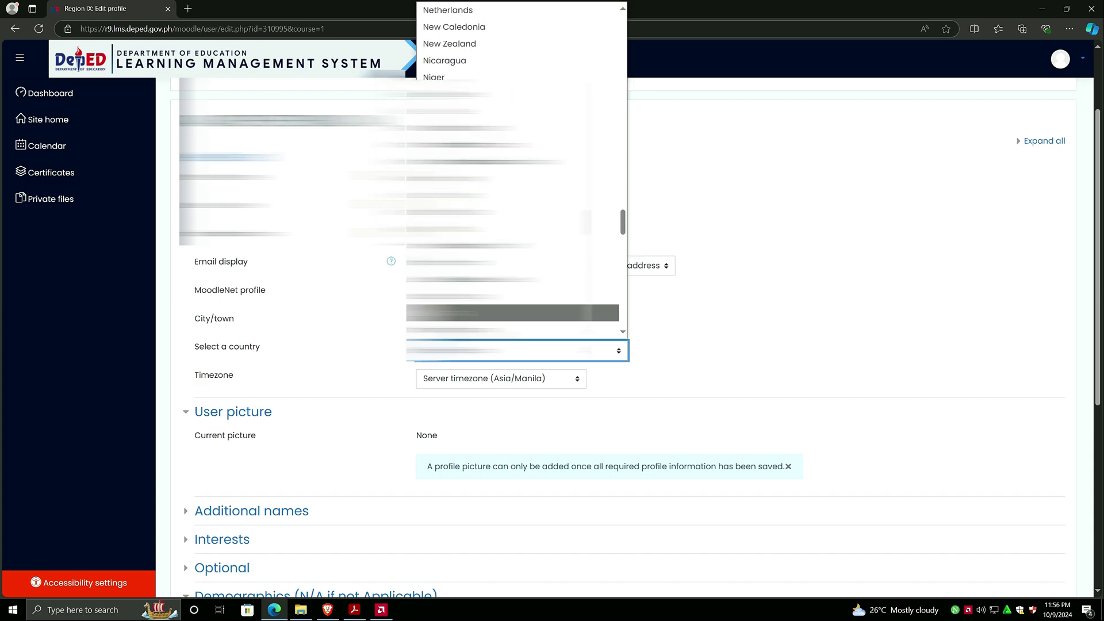
key(Return)
- Check the timezone choices and leave Timezone at Asia/Manila
scroll(858, 351, down, 1)
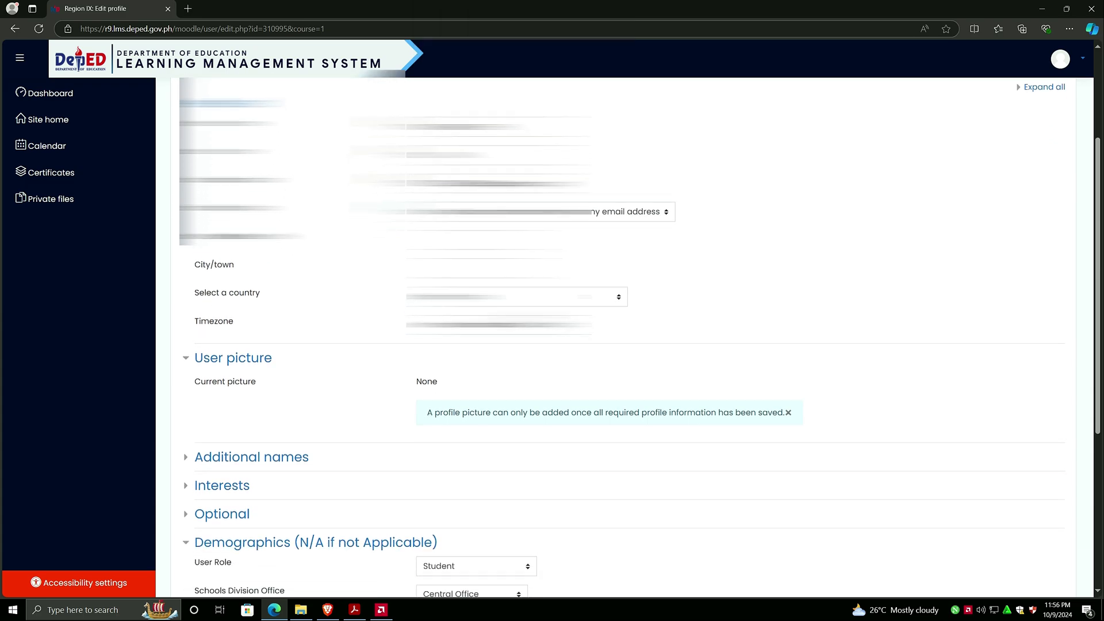
key(Tab)
key(alt+Down)
key(Escape)
scroll(697, 348, down, 4)
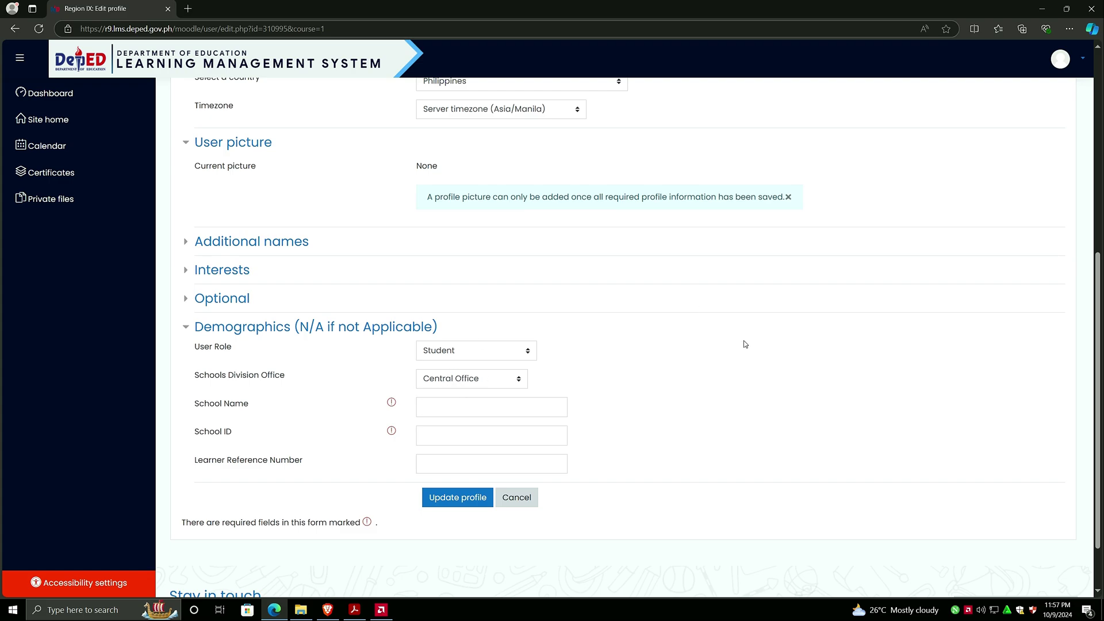
- Choose Zamboanga del Norte as division, enter Polanco National High School and School ID 303716
scroll(811, 374, down, 1)
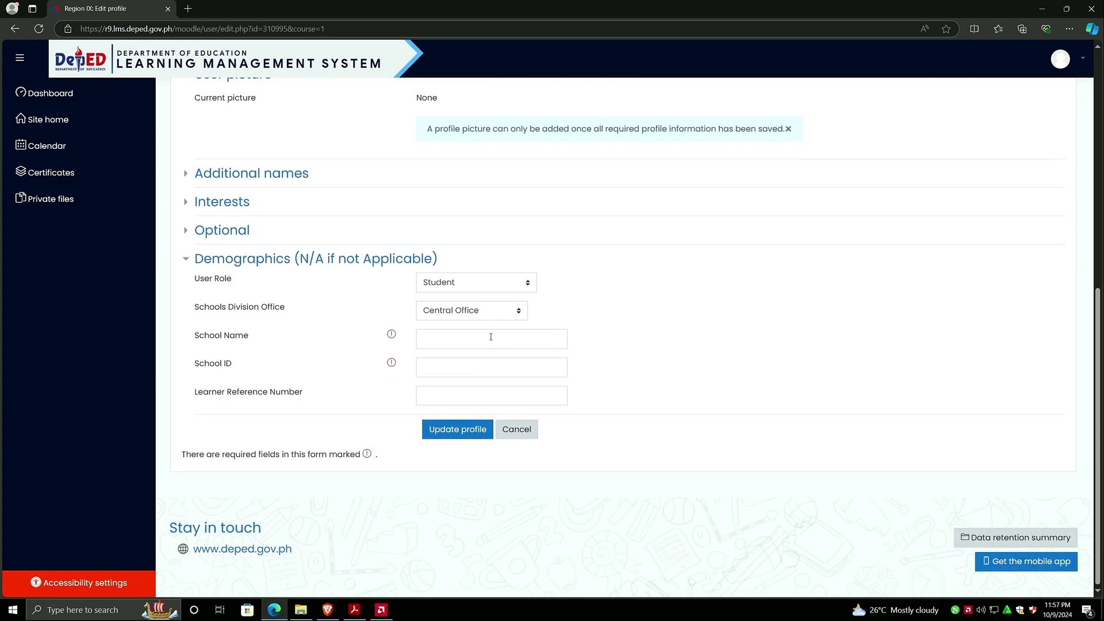
click(459, 314)
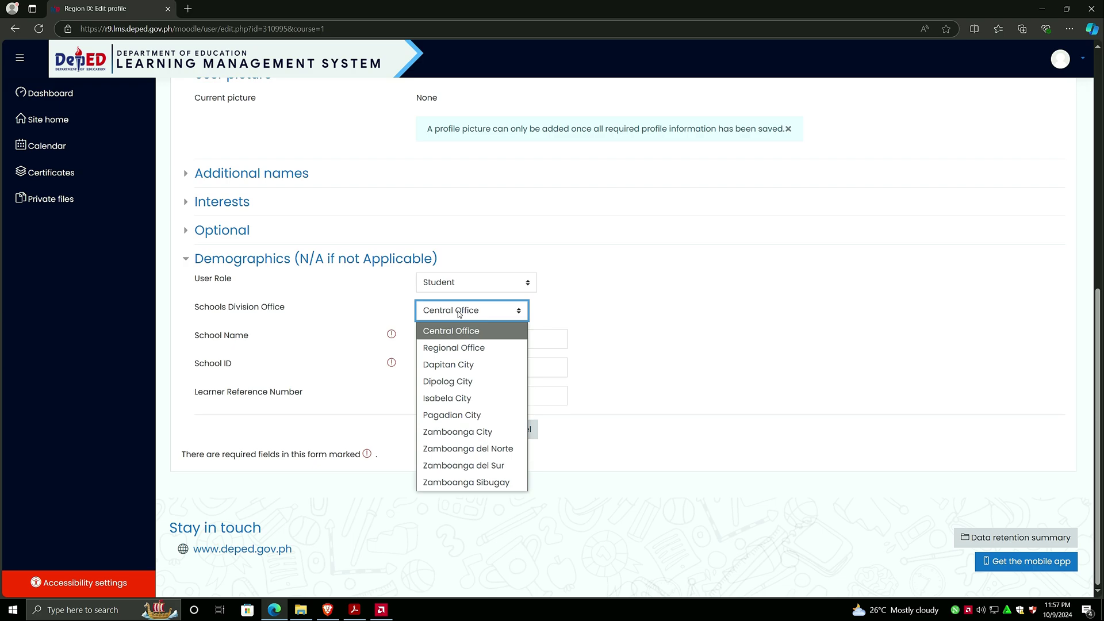
click(492, 449)
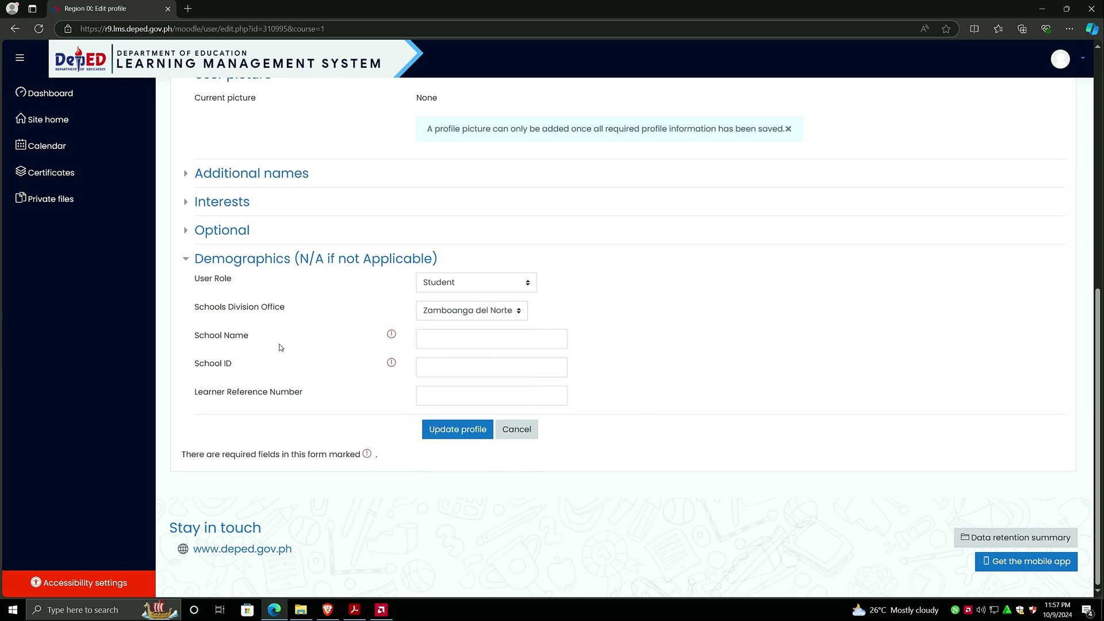
click(501, 344)
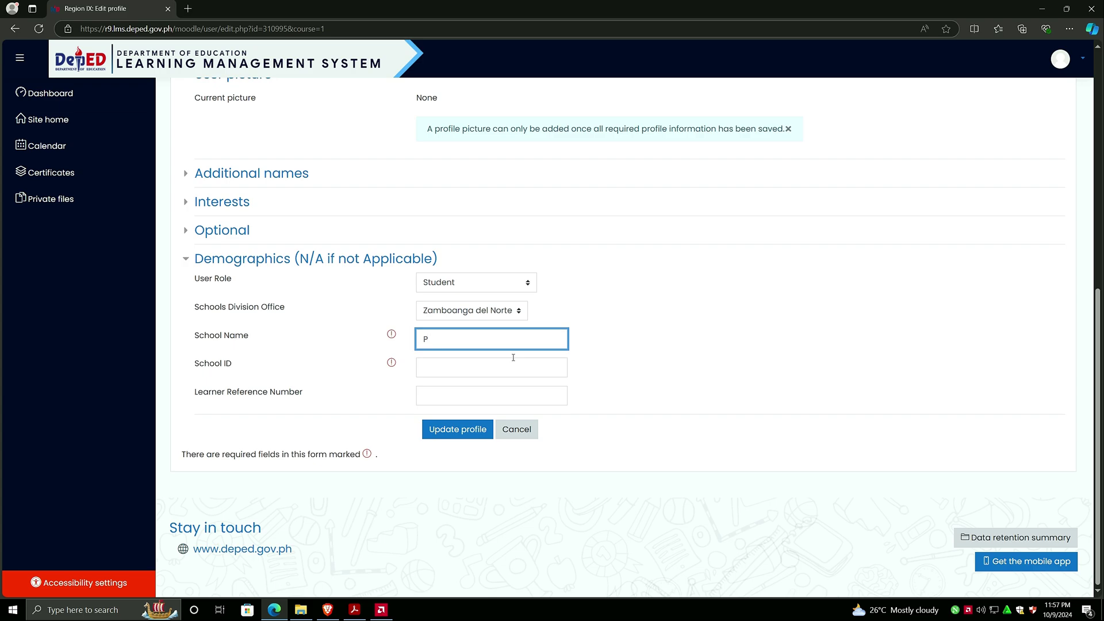
text(Polanco National High School)
click(544, 374)
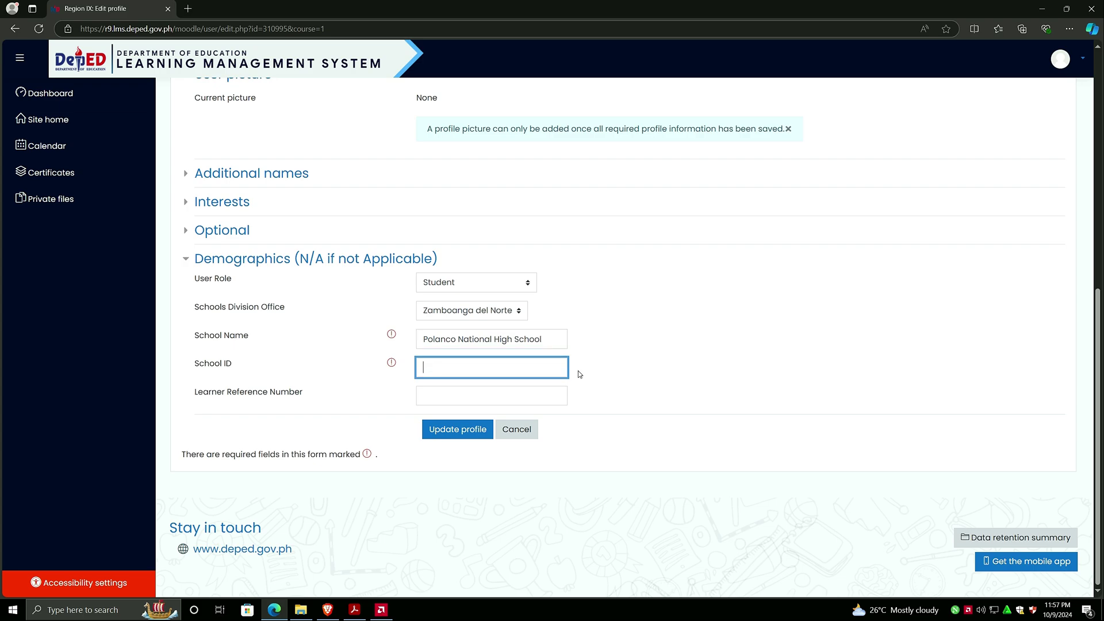
text(303716)
- Paste the learner's Learner Reference Number and save the updated profile
click(440, 394)
scroll(622, 349, up, 8)
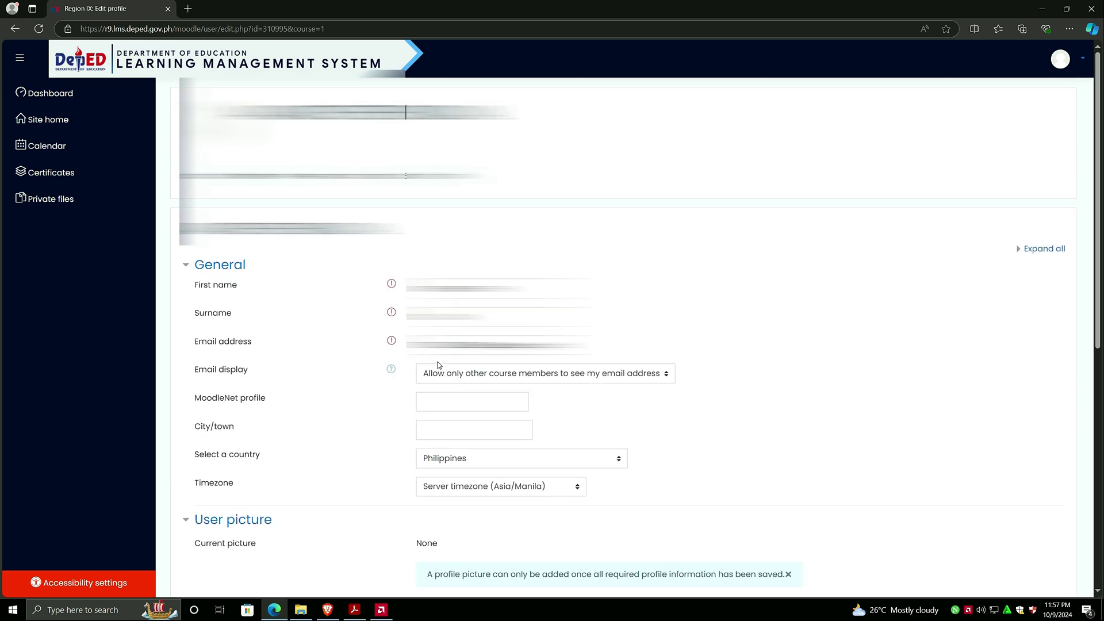
click(405, 346)
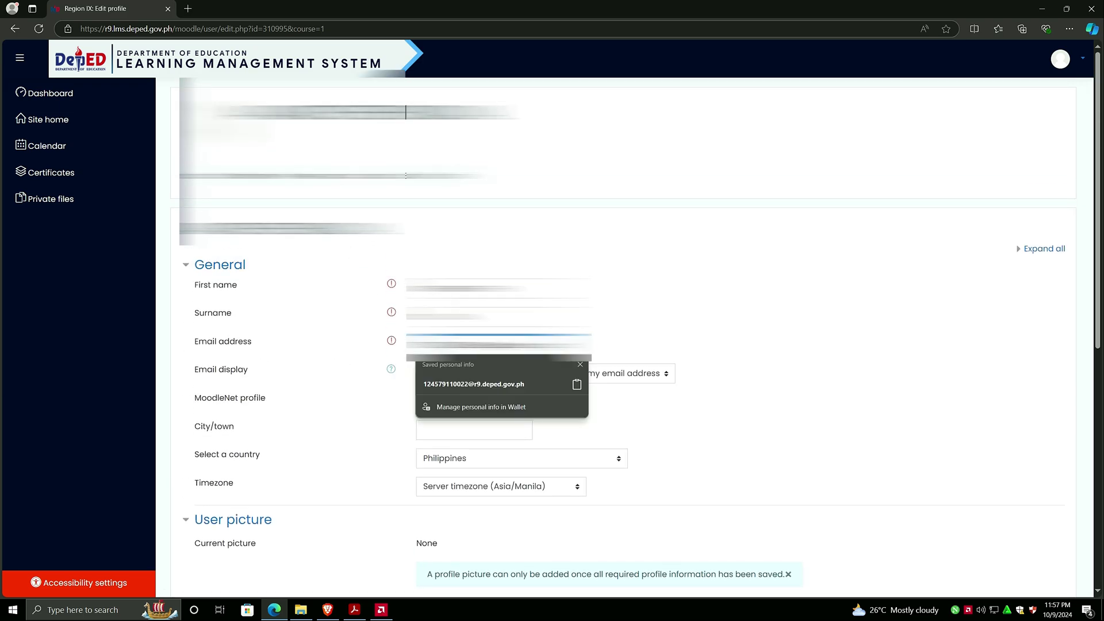
scroll(737, 394, down, 8)
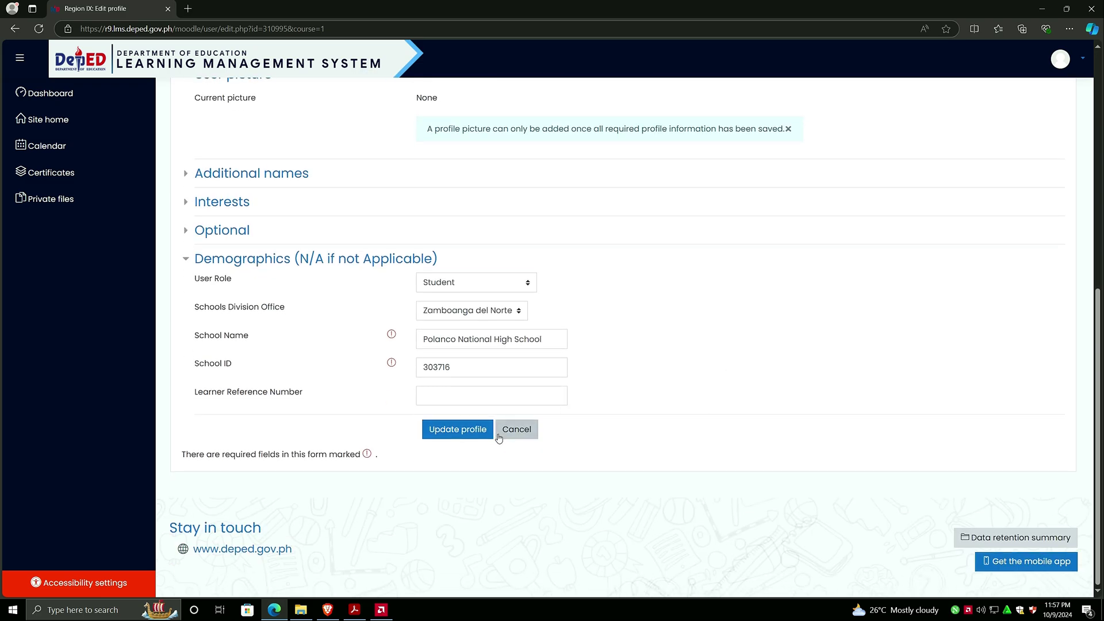
click(493, 395)
key(ctrl+v)
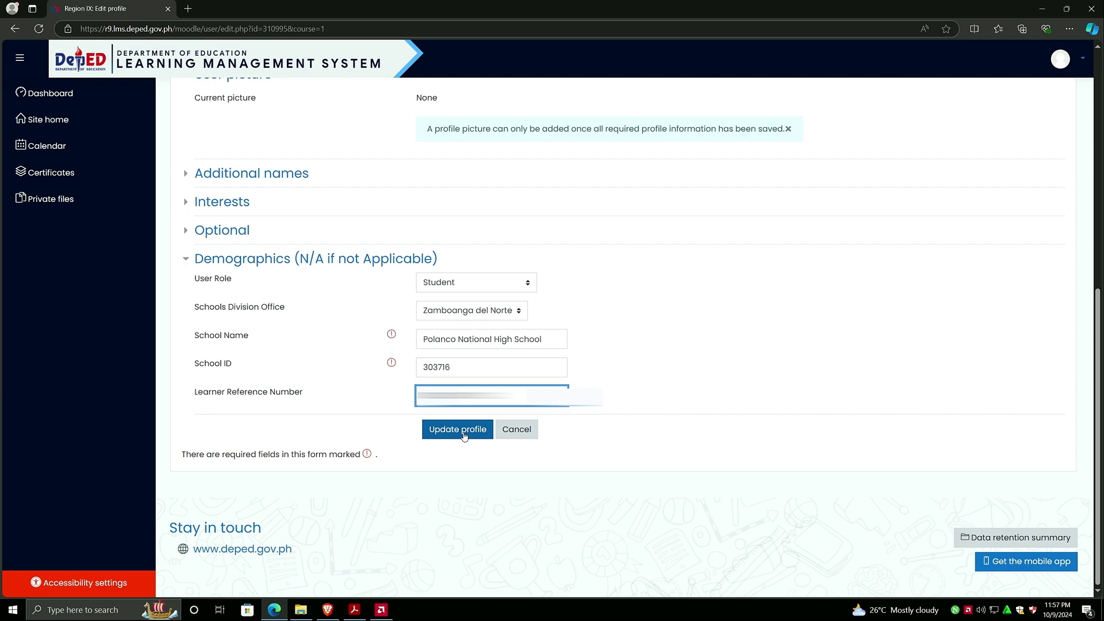
click(464, 436)
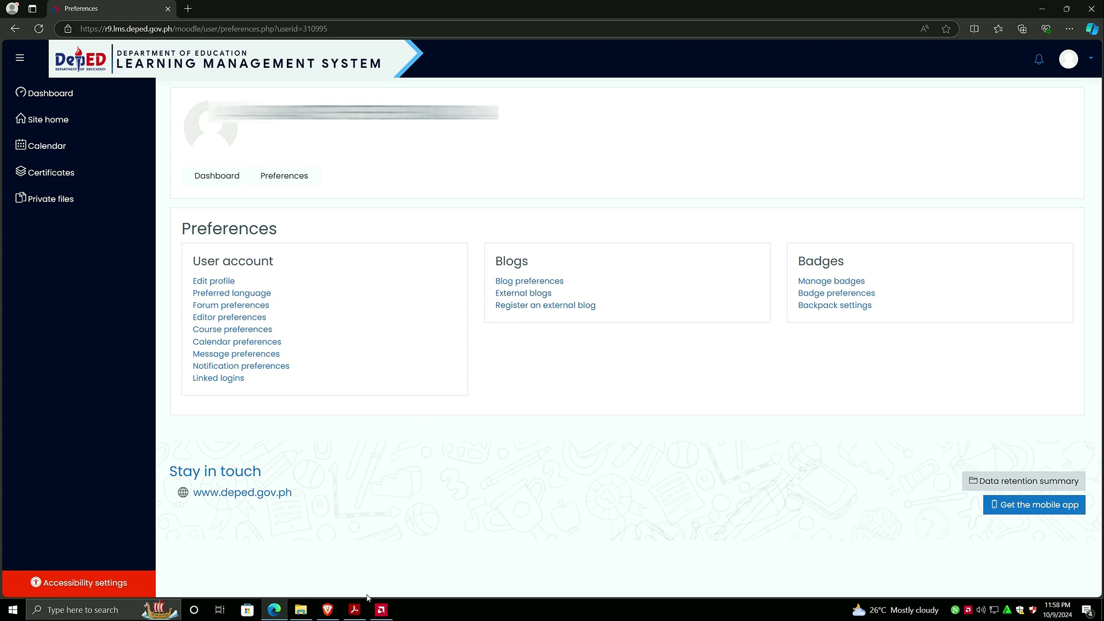
click(354, 610)
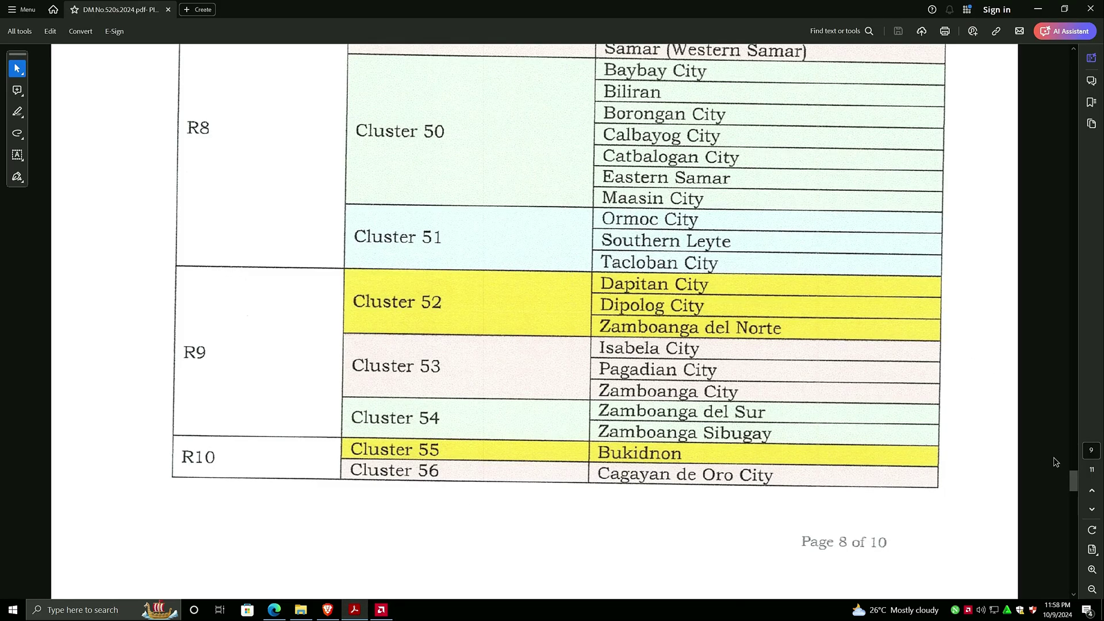
drag(1073, 481, 1074, 214)
scroll(271, 293, down, 1)
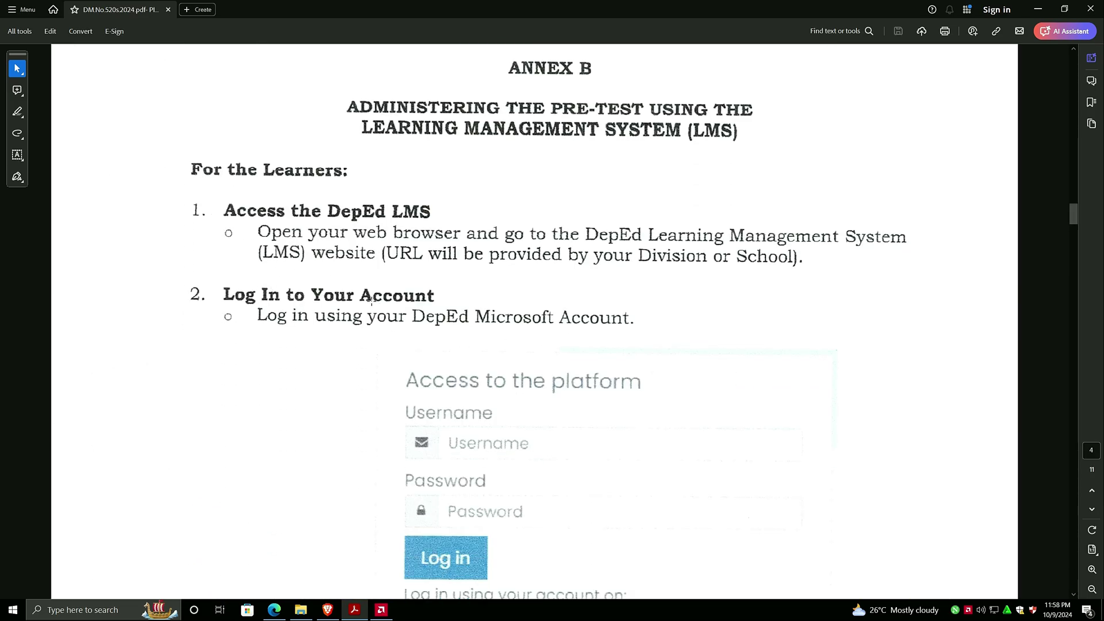
scroll(371, 299, down, 10)
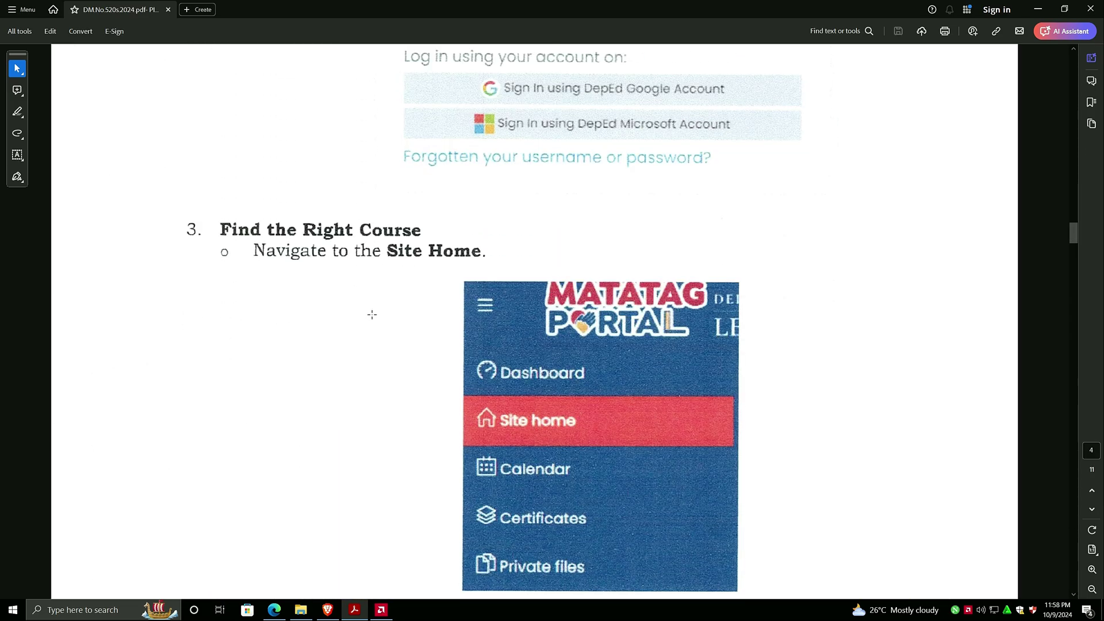
scroll(372, 315, down, 16)
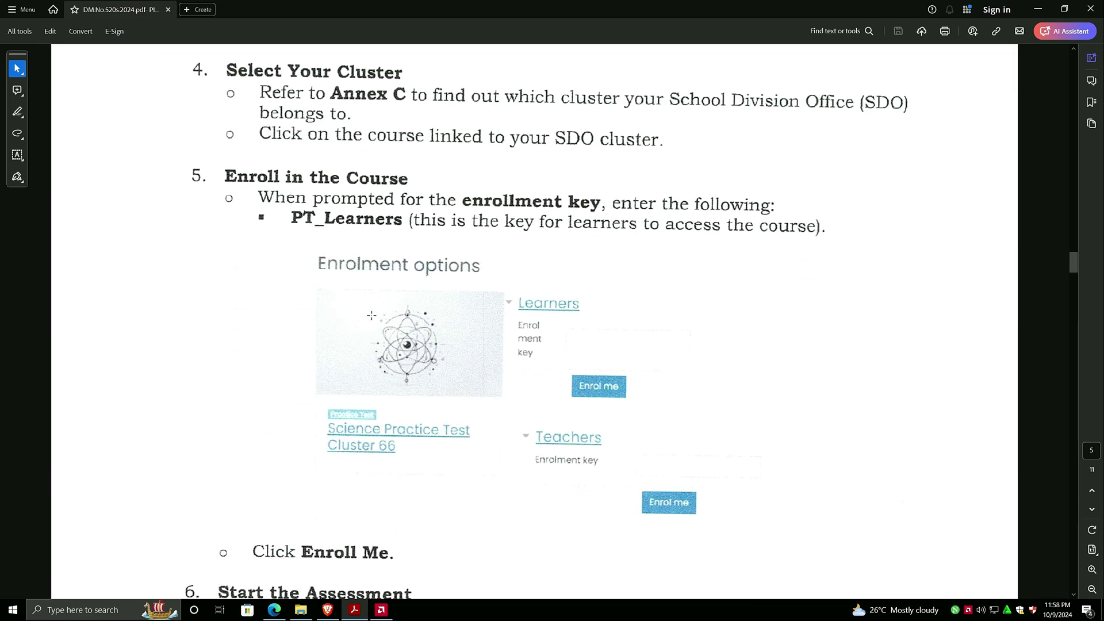
scroll(371, 315, down, 11)
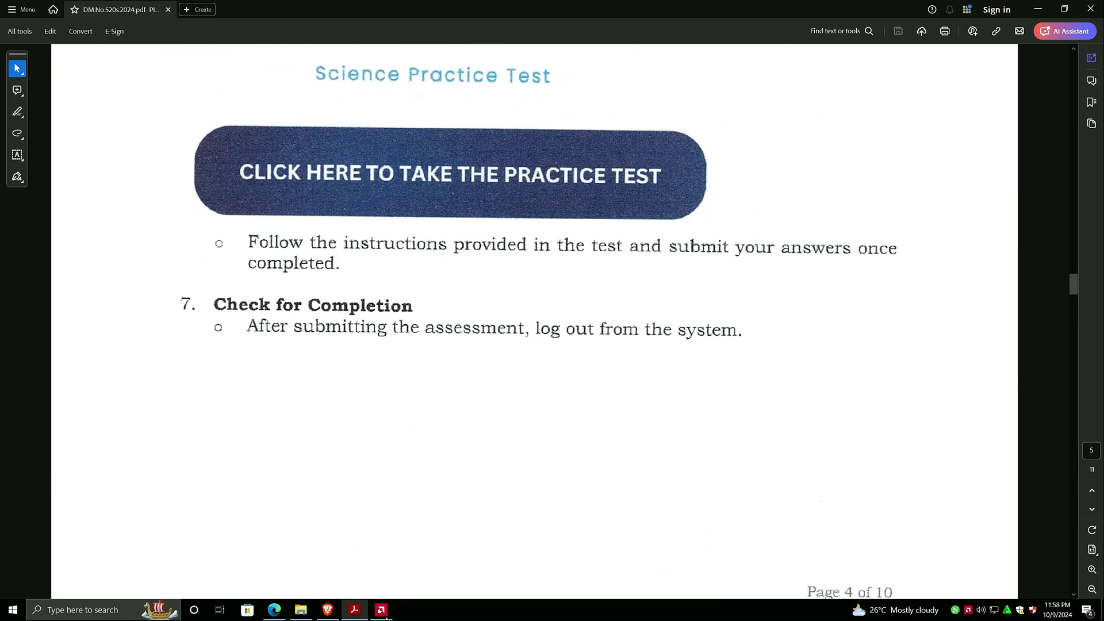
click(274, 609)
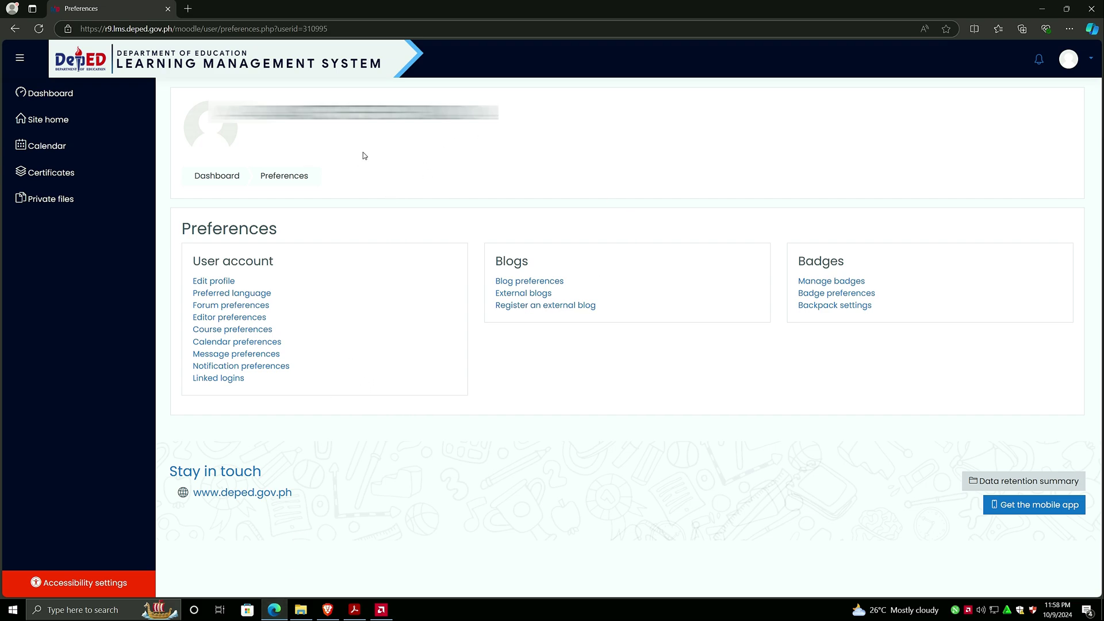
- Go to Site home and open the Practice Test course category
click(59, 126)
scroll(259, 354, down, 3)
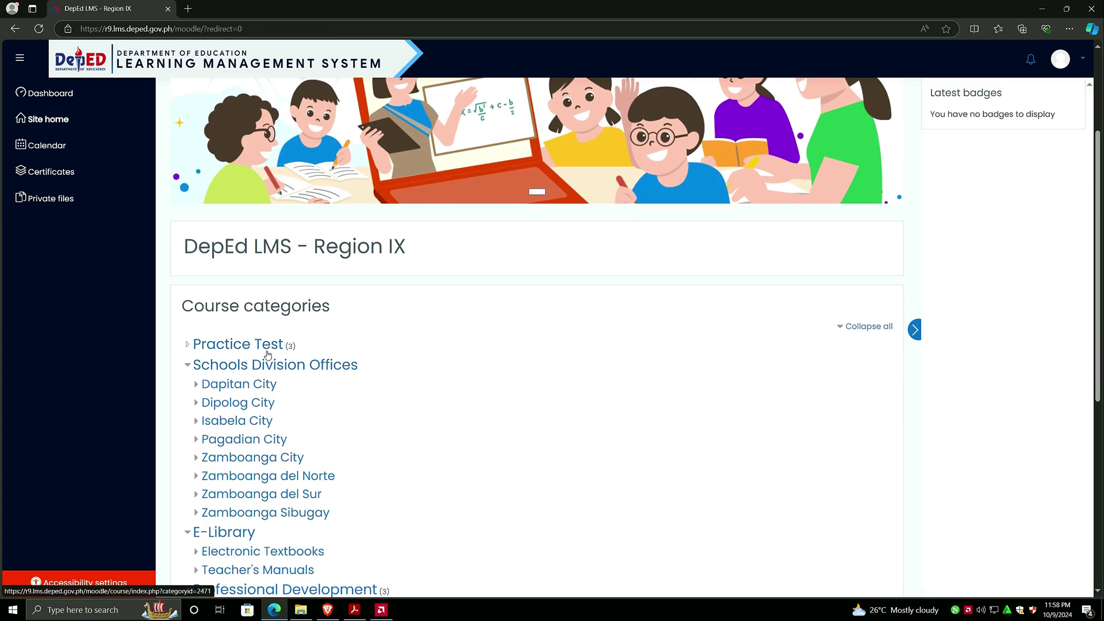
scroll(380, 313, down, 1)
scroll(379, 313, down, 2)
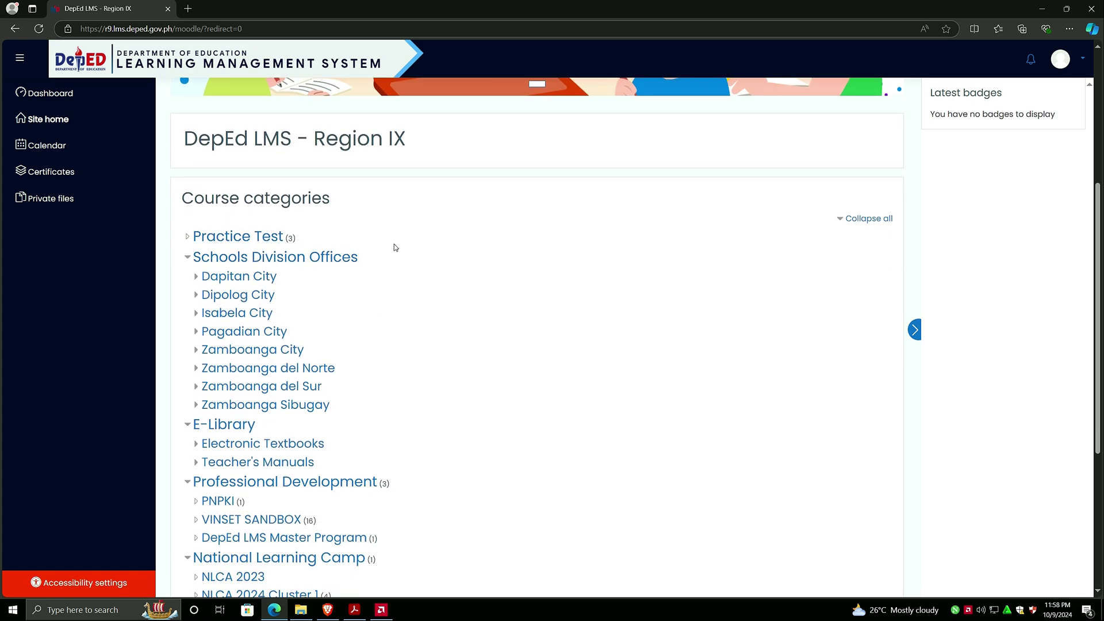
click(271, 241)
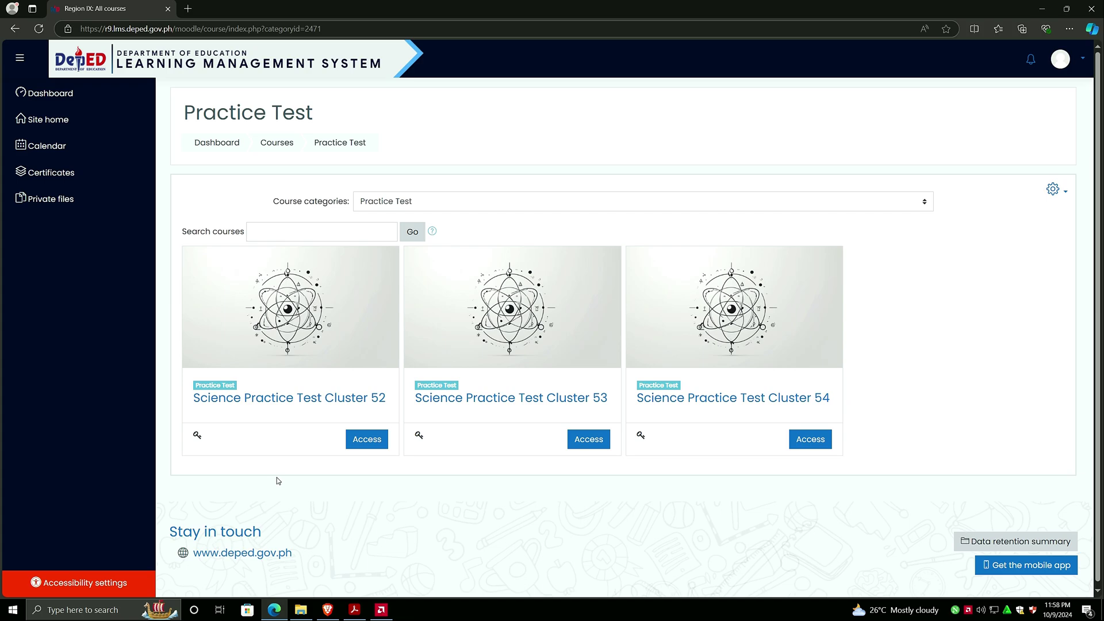
click(361, 611)
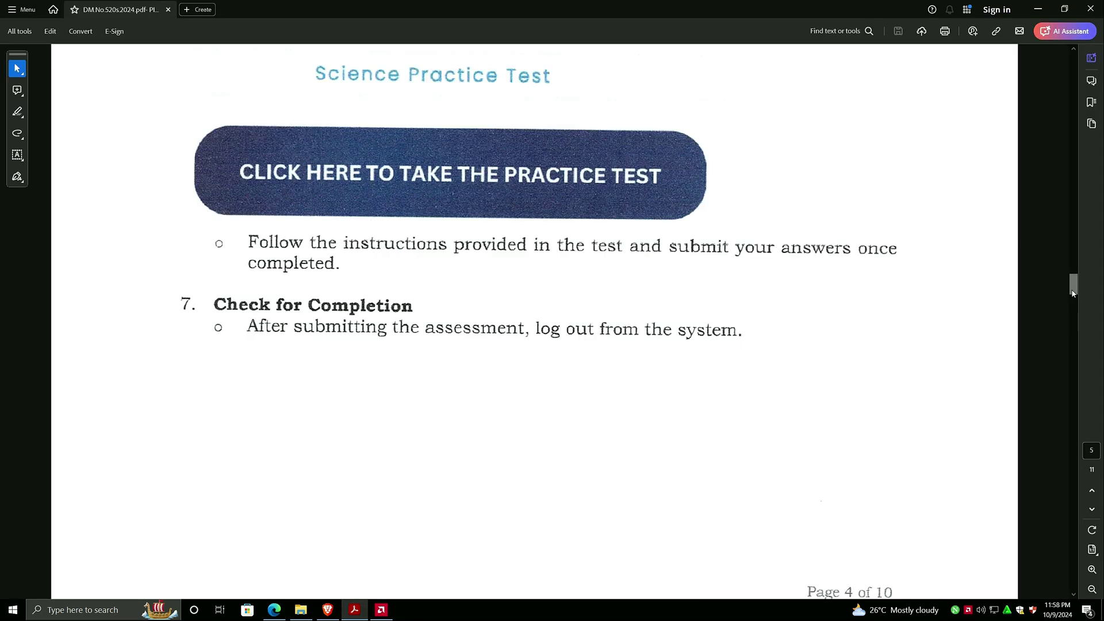
drag(1074, 290, 1093, 491)
double_click(435, 234)
drag(358, 222, 473, 249)
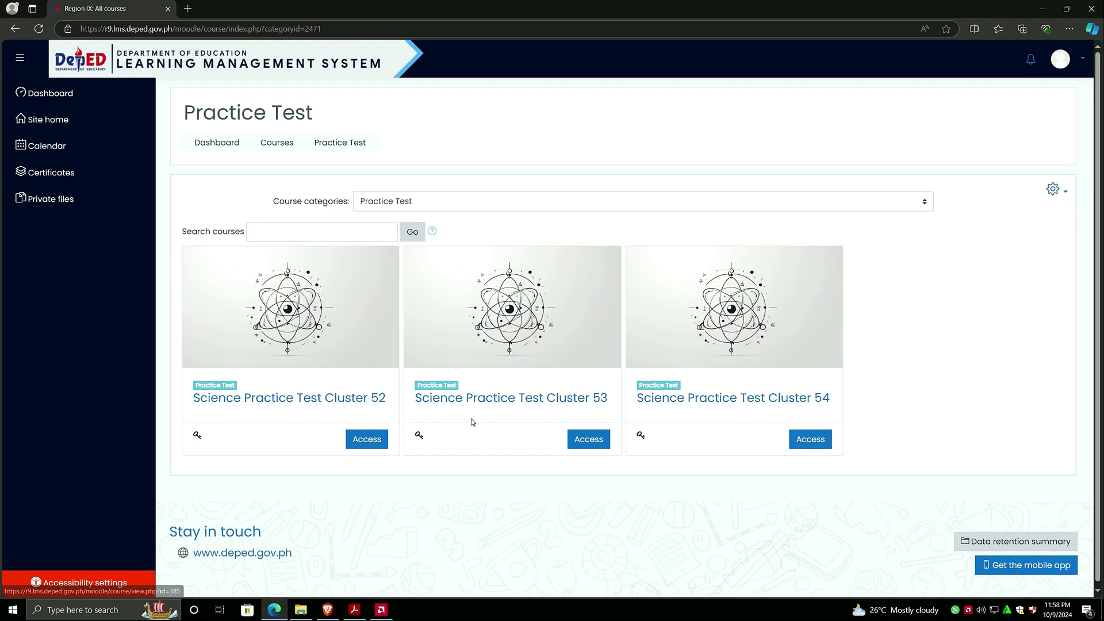
click(274, 611)
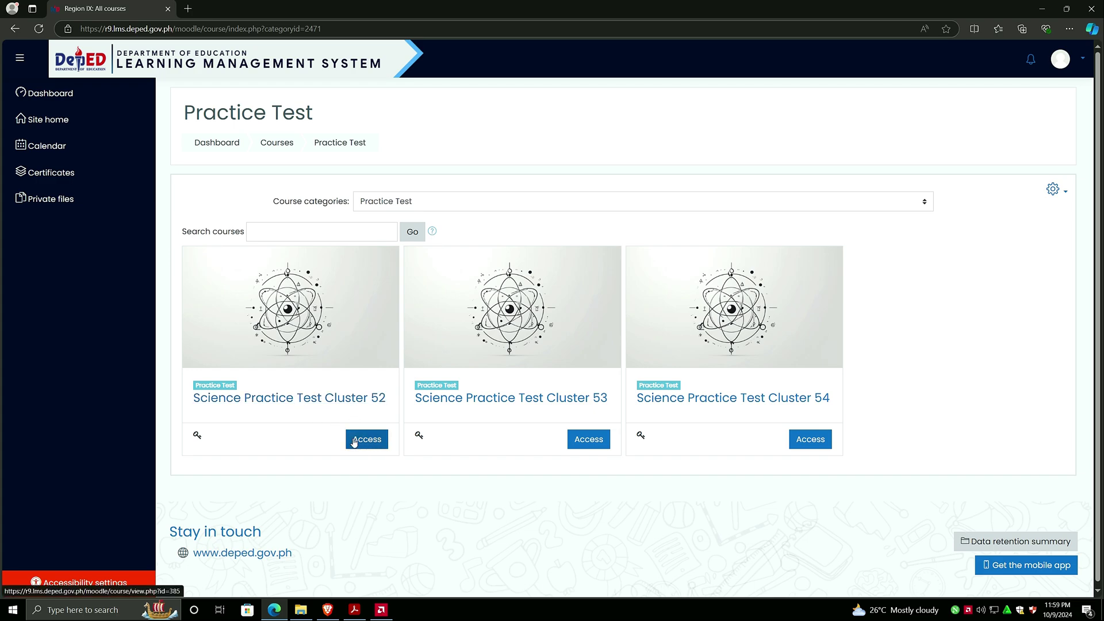
- Open Science Practice Test Cluster 52 and put the cursor in the learners' enrolment key field
click(325, 400)
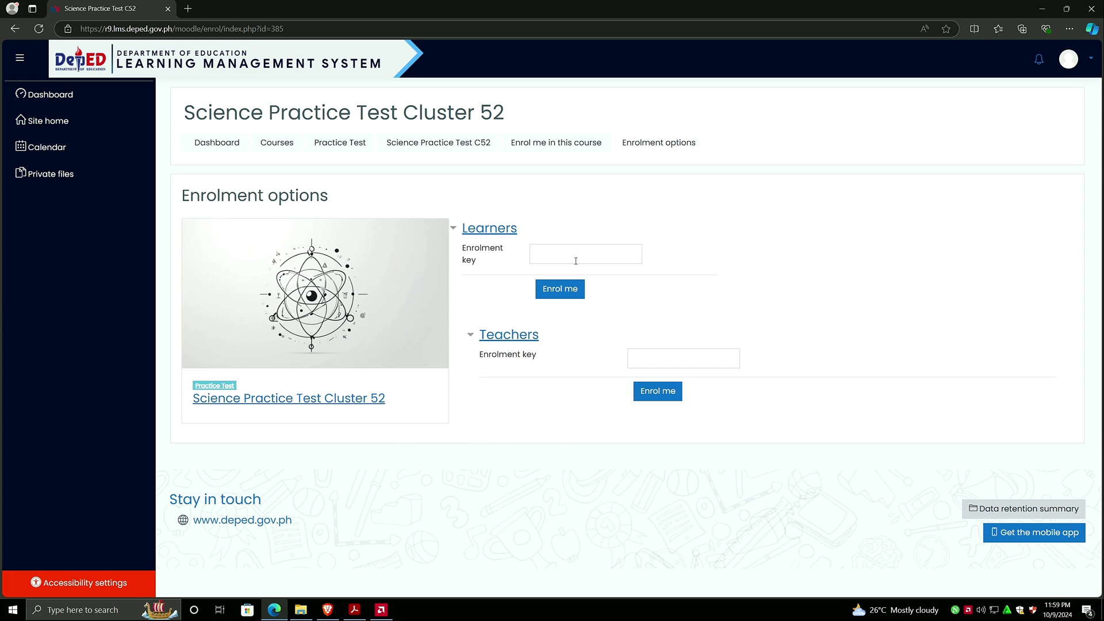
click(576, 261)
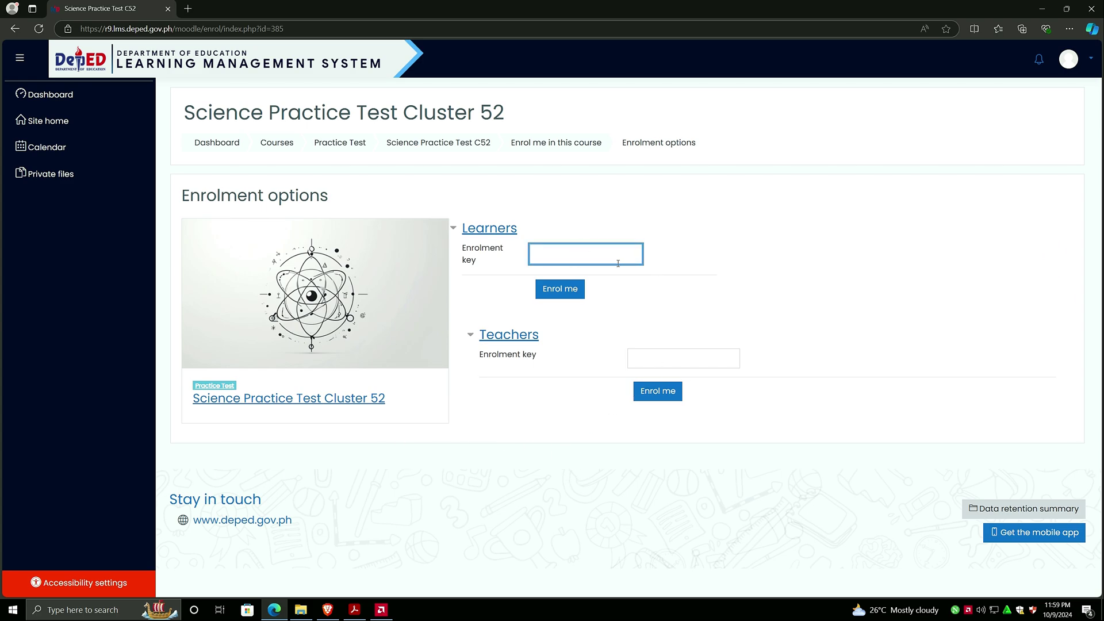
click(666, 352)
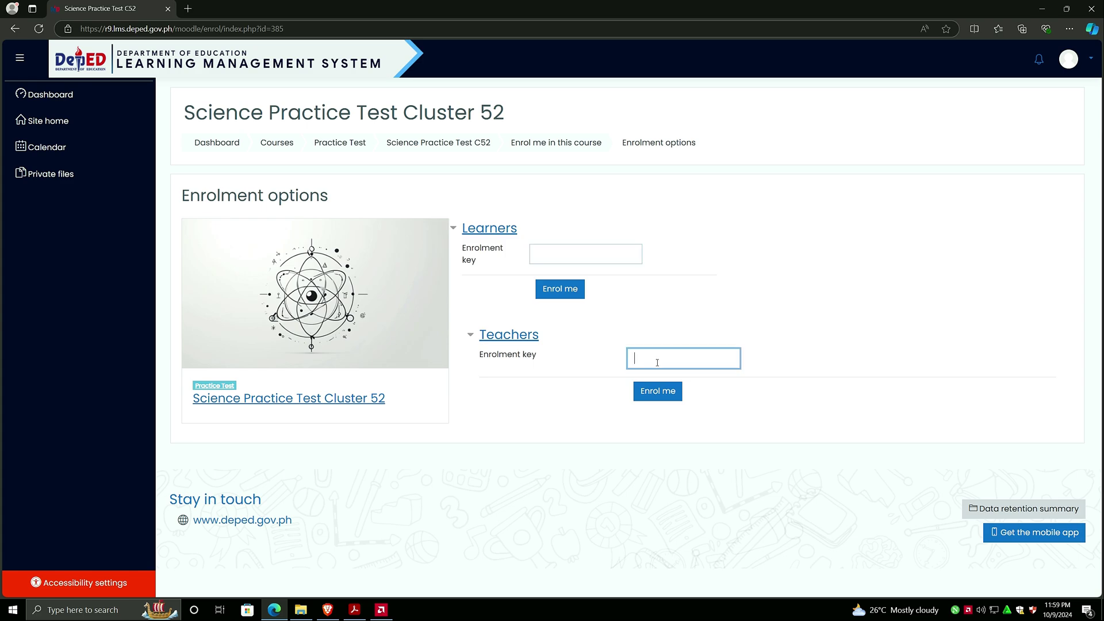
click(620, 252)
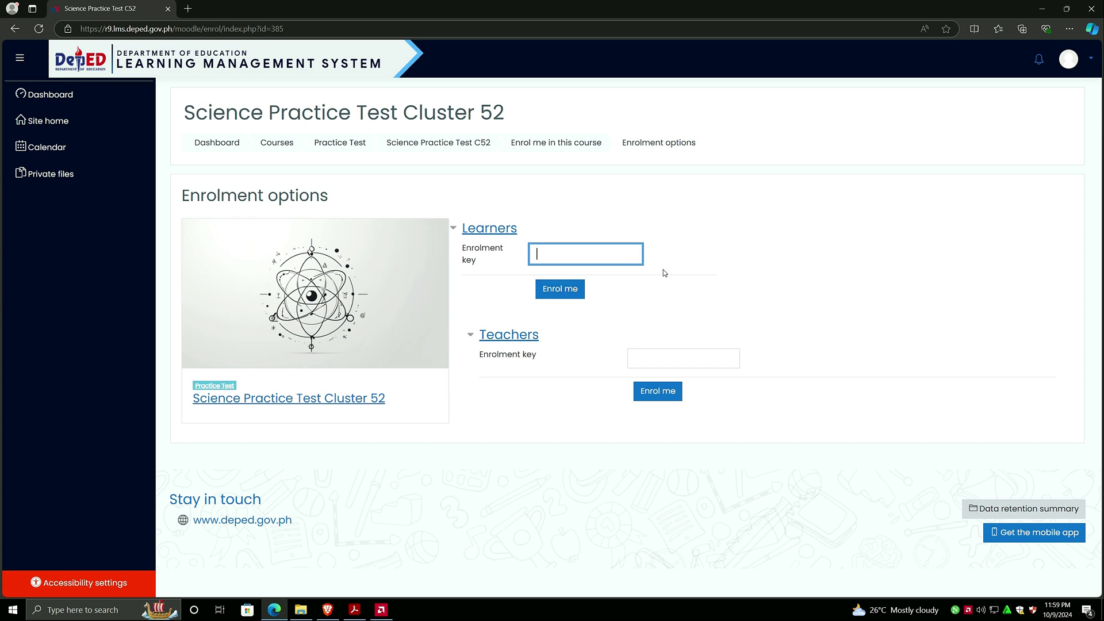
click(725, 349)
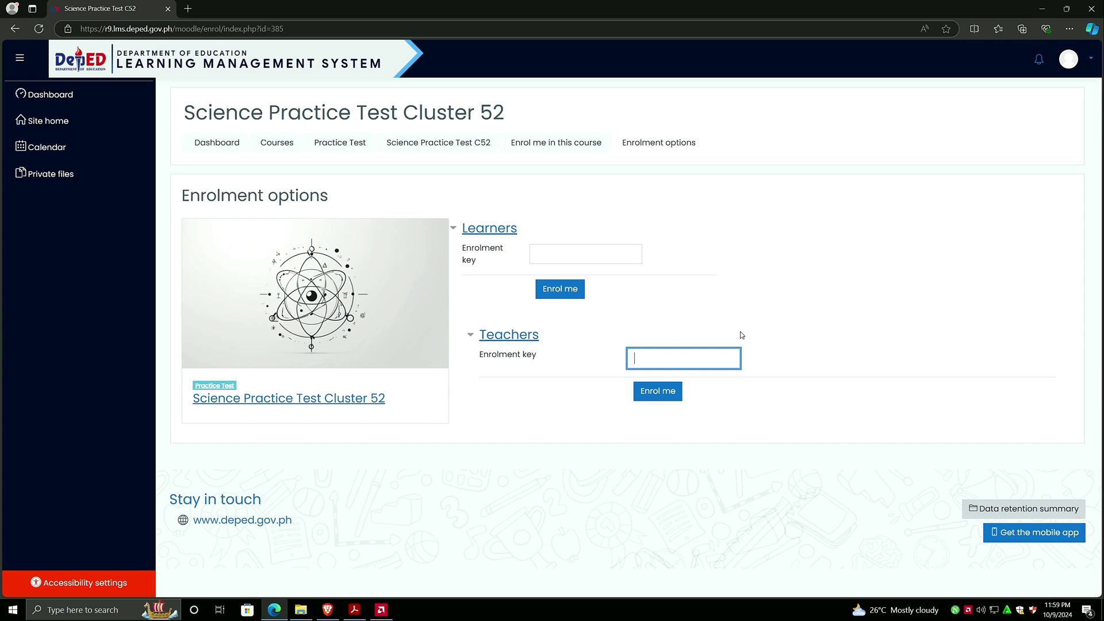
click(563, 252)
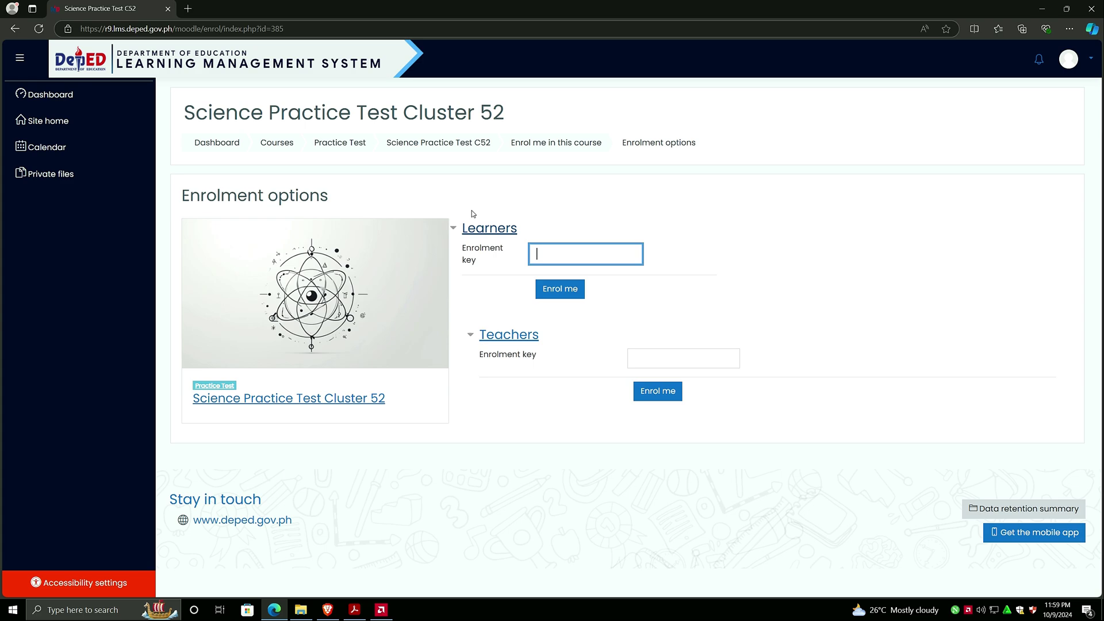
- Find and select the learners' enrolment key in the PDF guide, then clear the selection
click(360, 613)
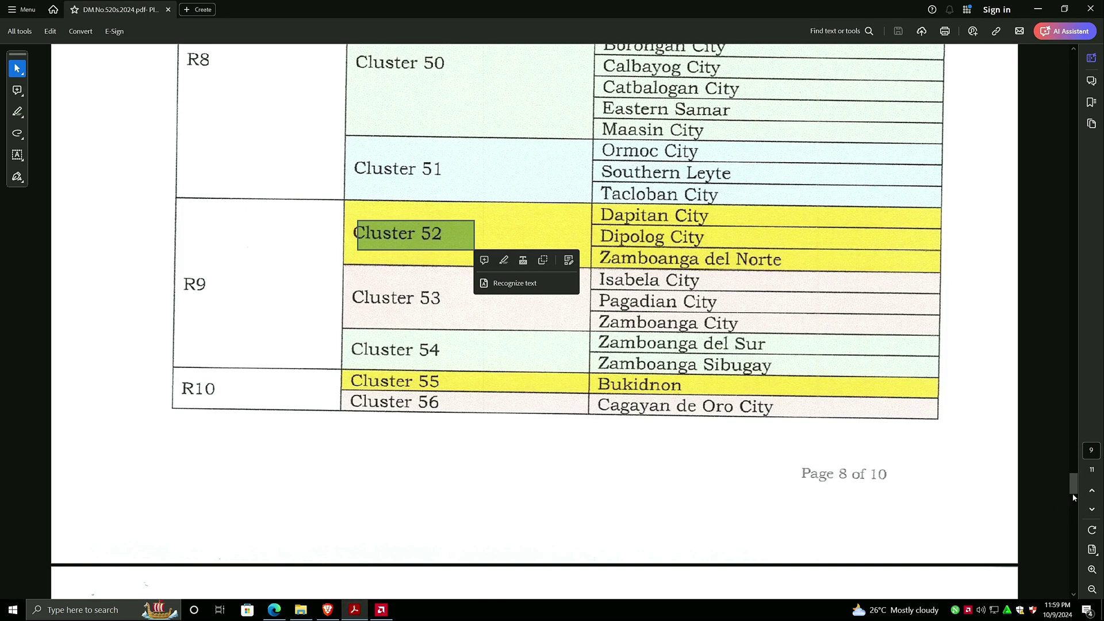
drag(1073, 498, 1065, 274)
scroll(783, 385, up, 6)
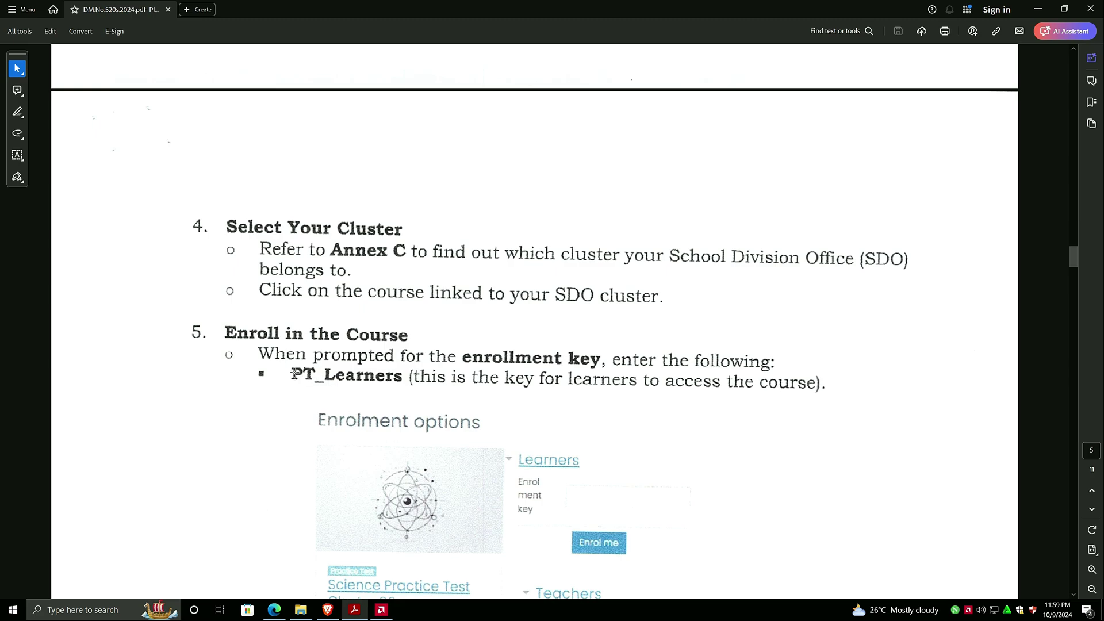
drag(280, 372, 407, 381)
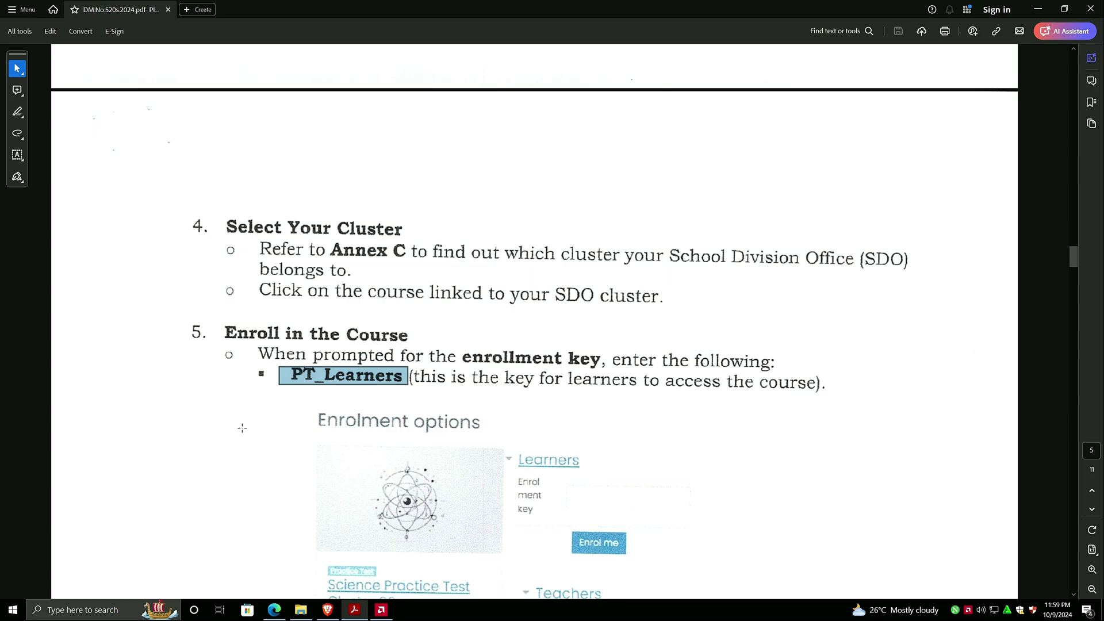
click(309, 458)
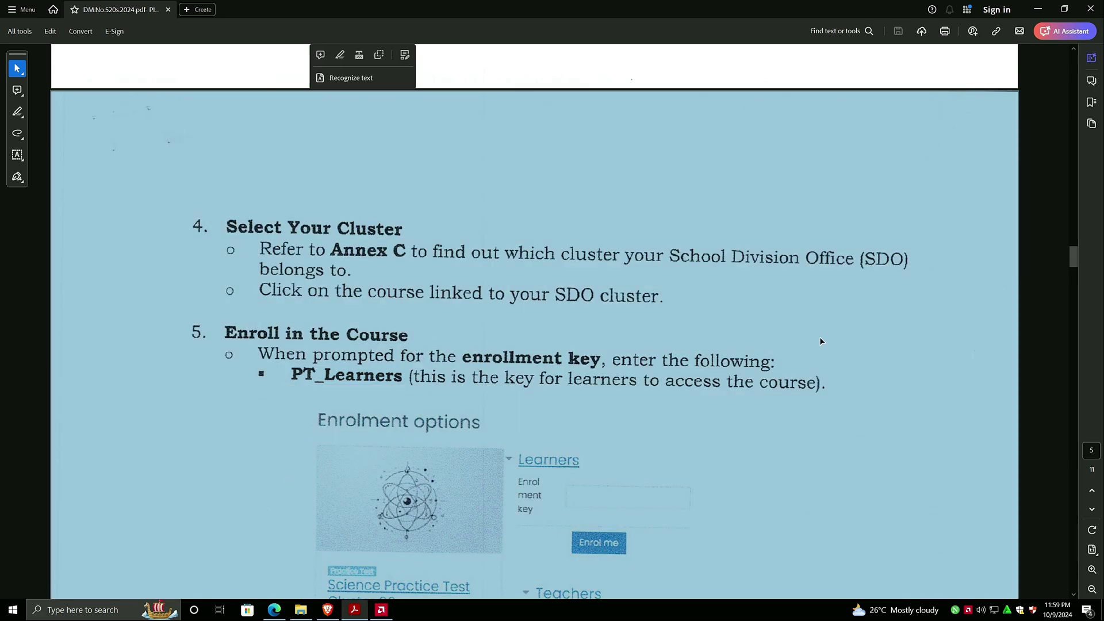
key(Escape)
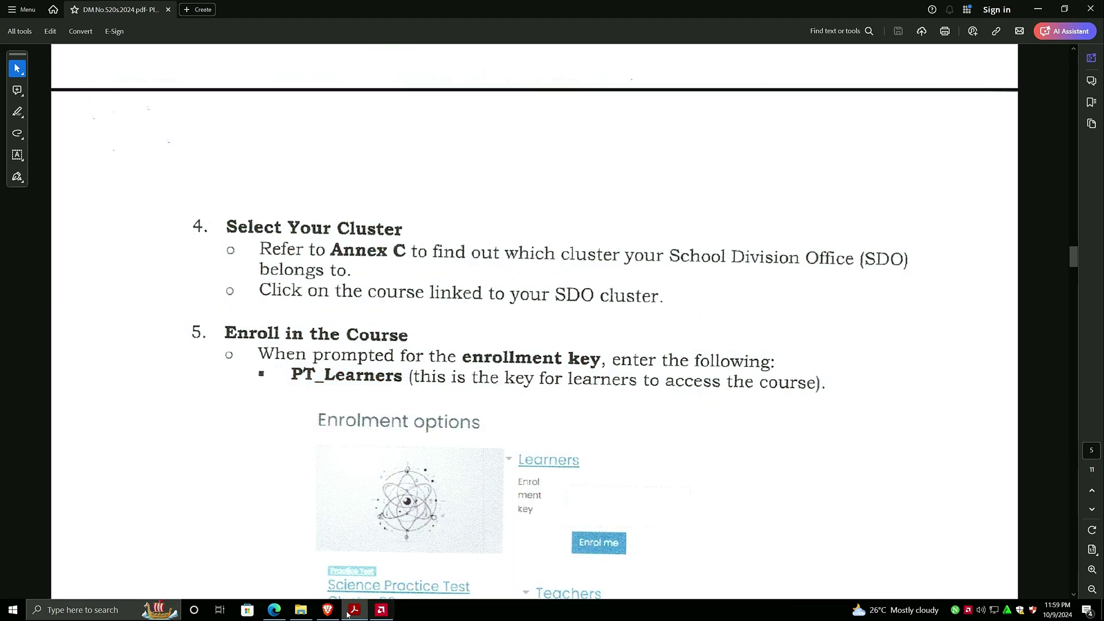
- Enter the learners' enrolment key for Cluster 52 and reveal it to check against the guide
click(274, 610)
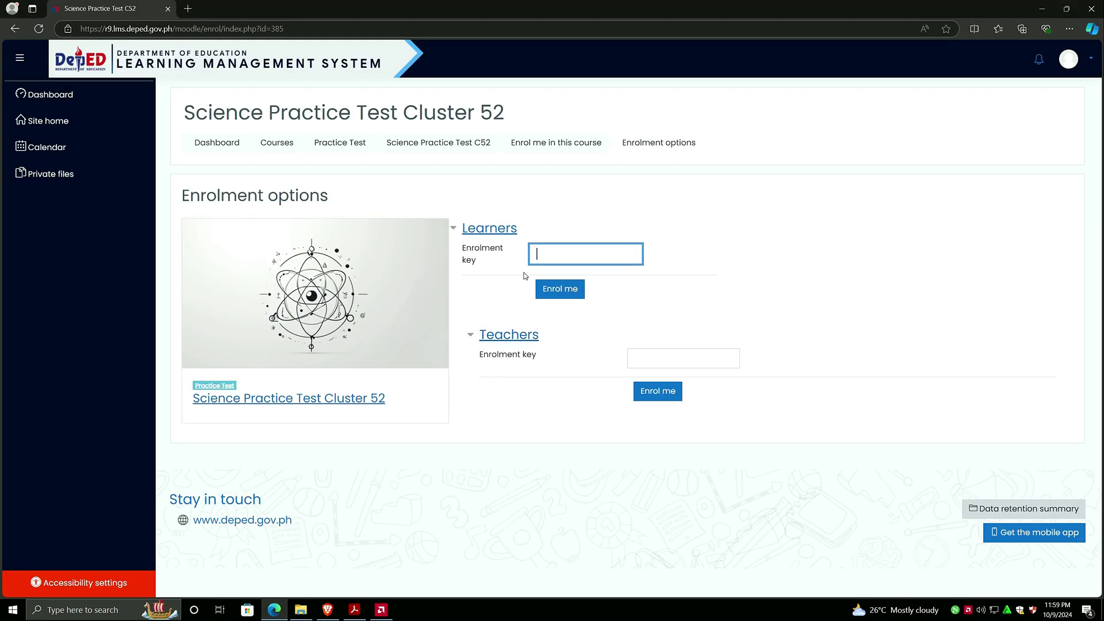
text(••••)
click(630, 255)
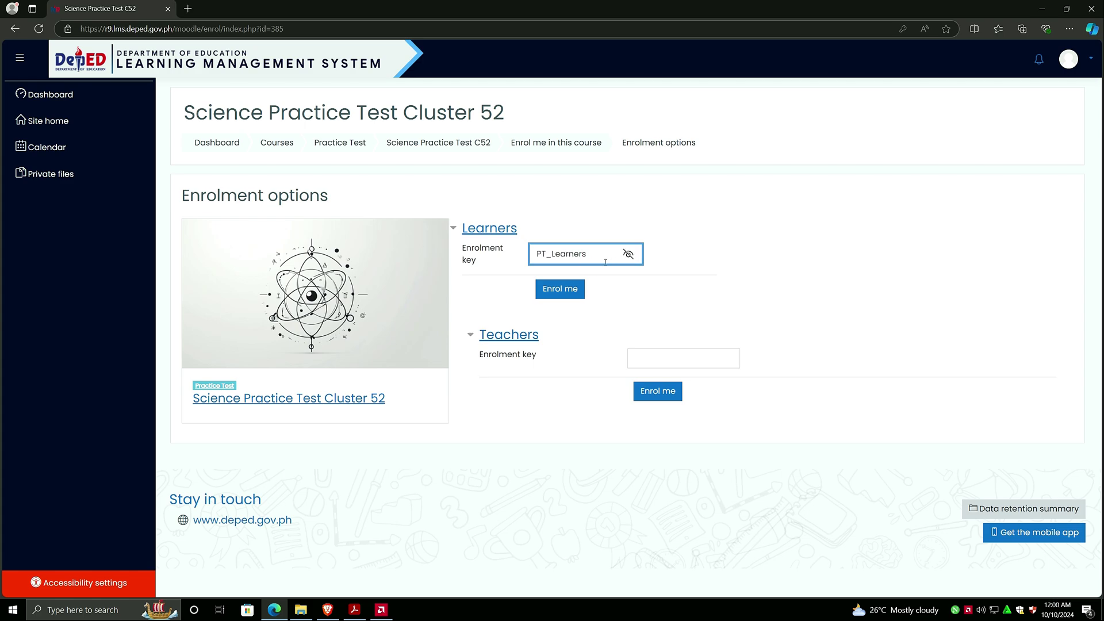
click(354, 610)
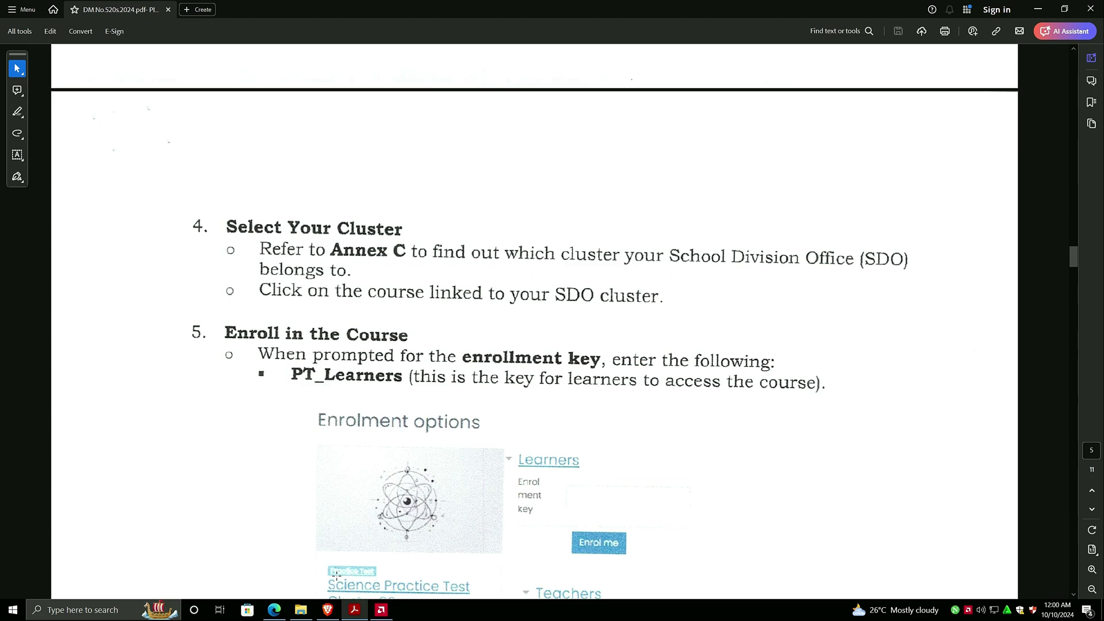
click(327, 611)
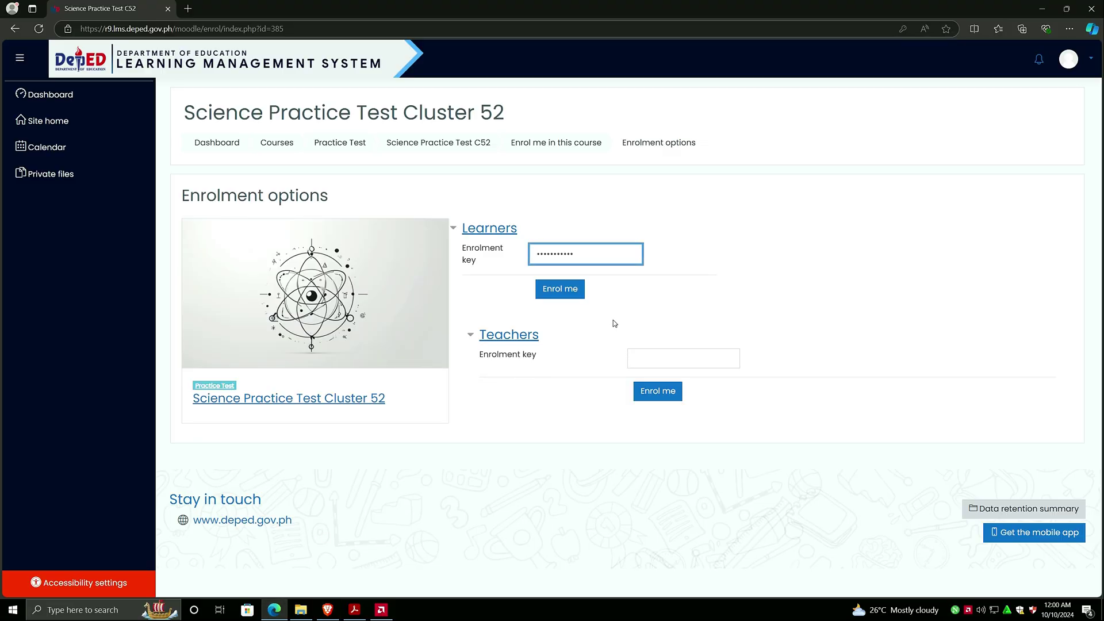
- Enrol in Cluster 52 with the learner key and dismiss the save-password prompt
click(566, 290)
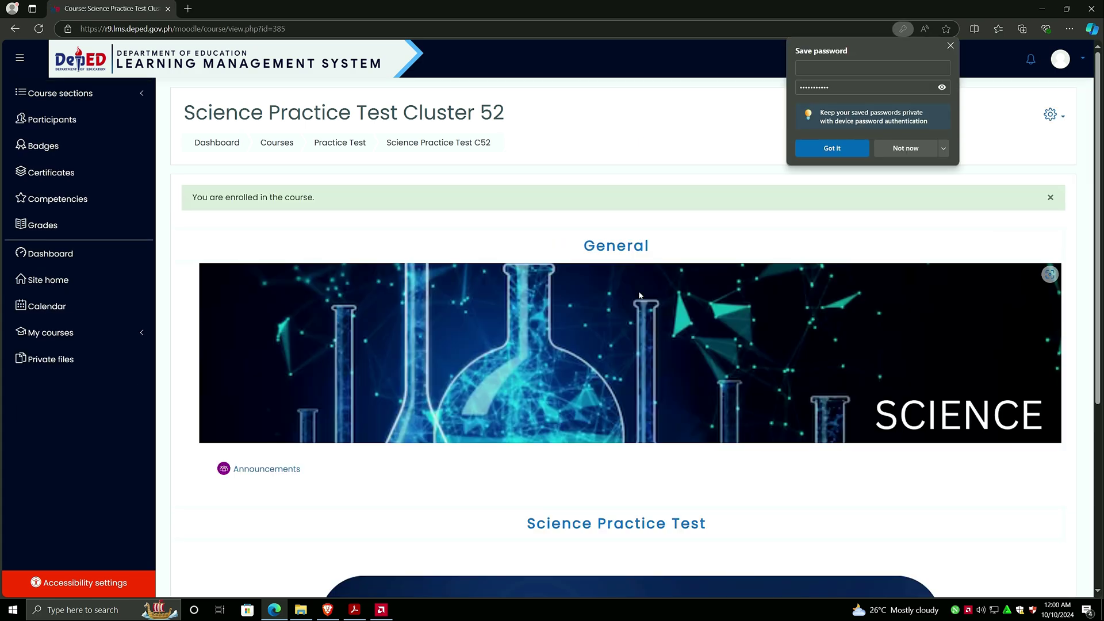
scroll(639, 296, down, 3)
scroll(639, 295, up, 3)
click(950, 46)
scroll(687, 287, down, 5)
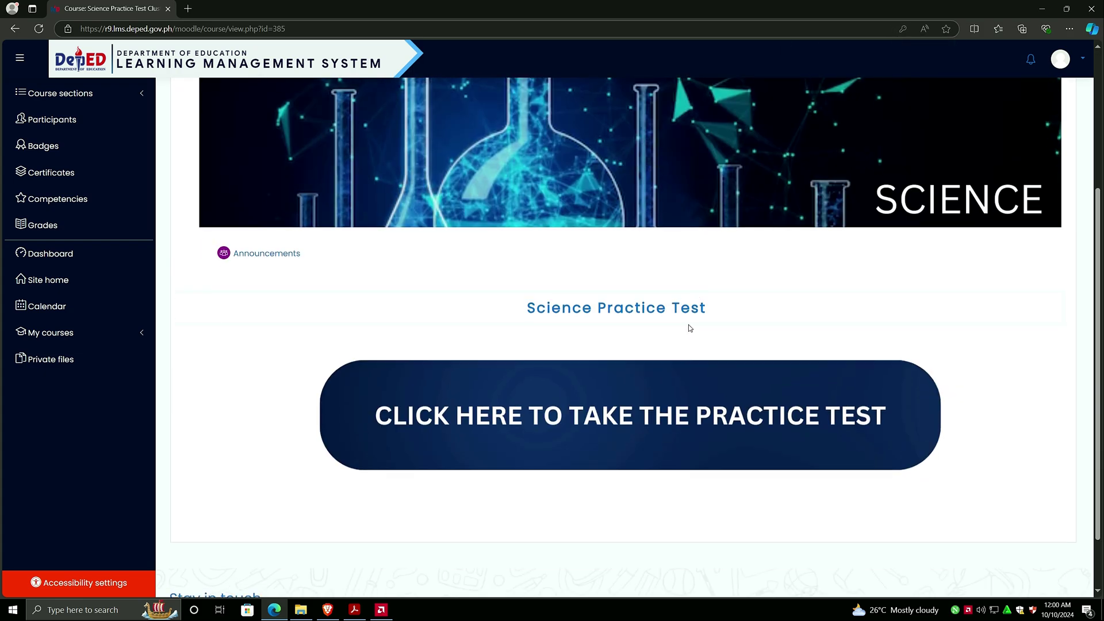
scroll(682, 334, up, 4)
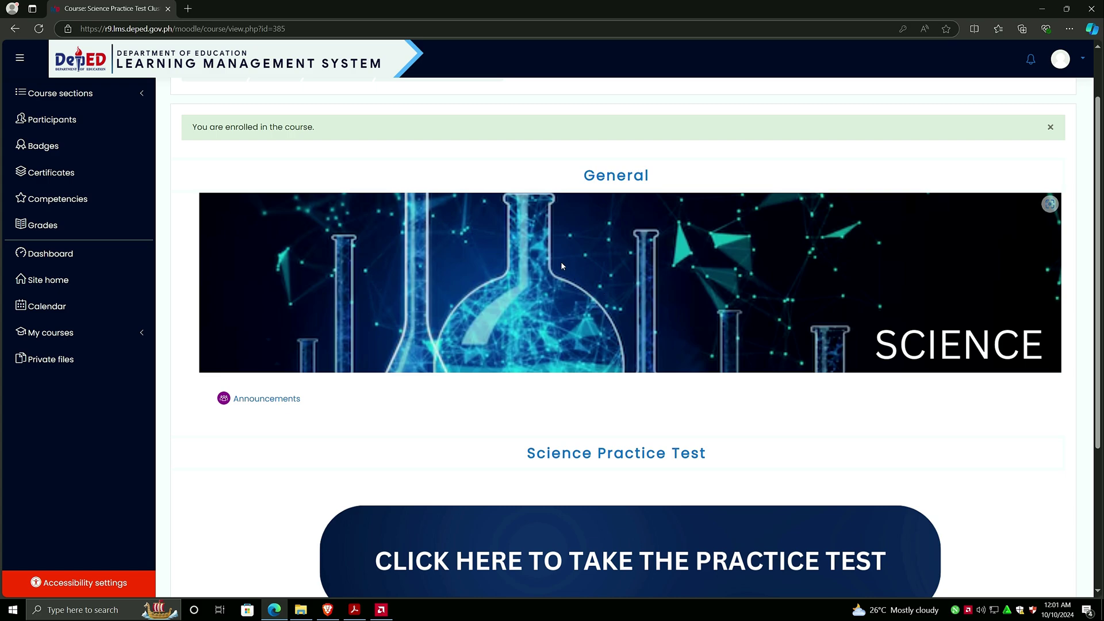
- Scroll the course page to locate the practice test button
scroll(731, 253, down, 3)
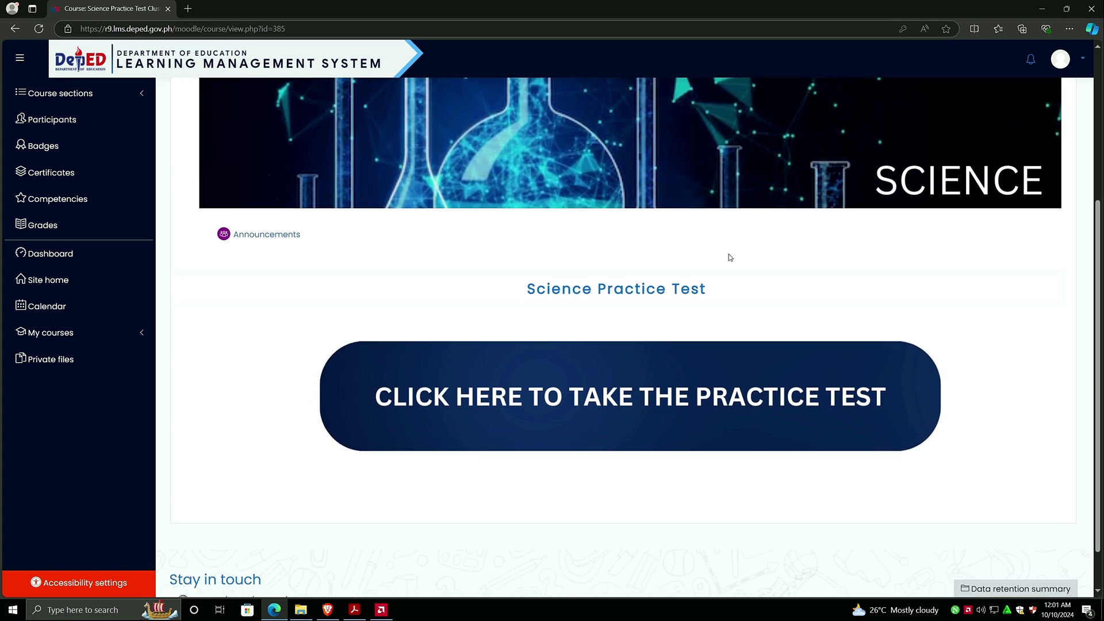
scroll(730, 257, up, 4)
scroll(730, 257, down, 5)
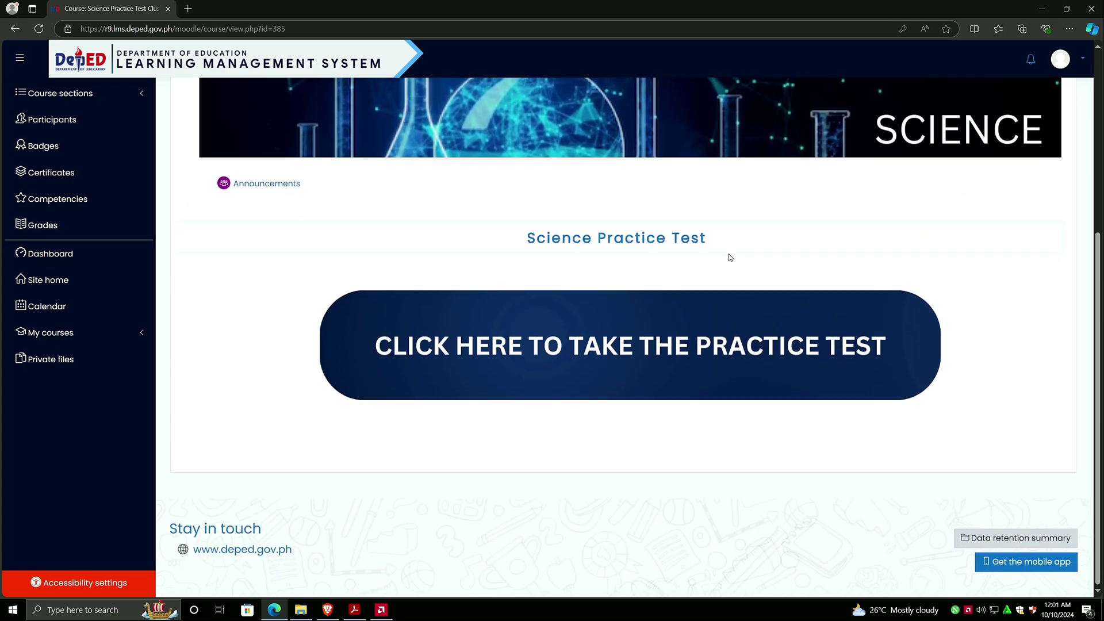
scroll(730, 257, up, 5)
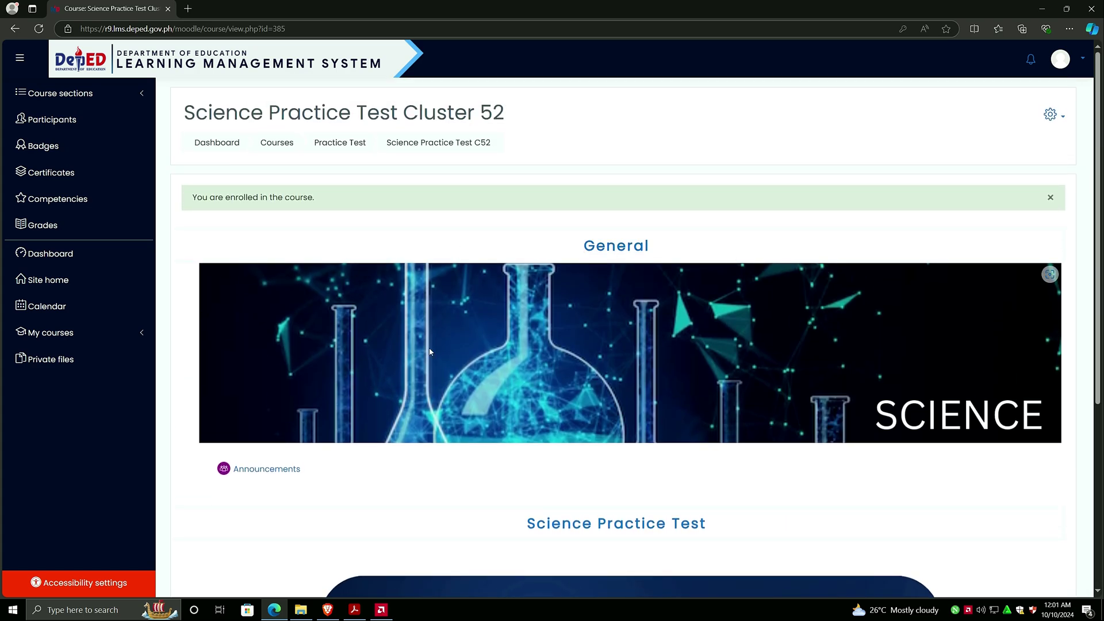
scroll(739, 275, down, 4)
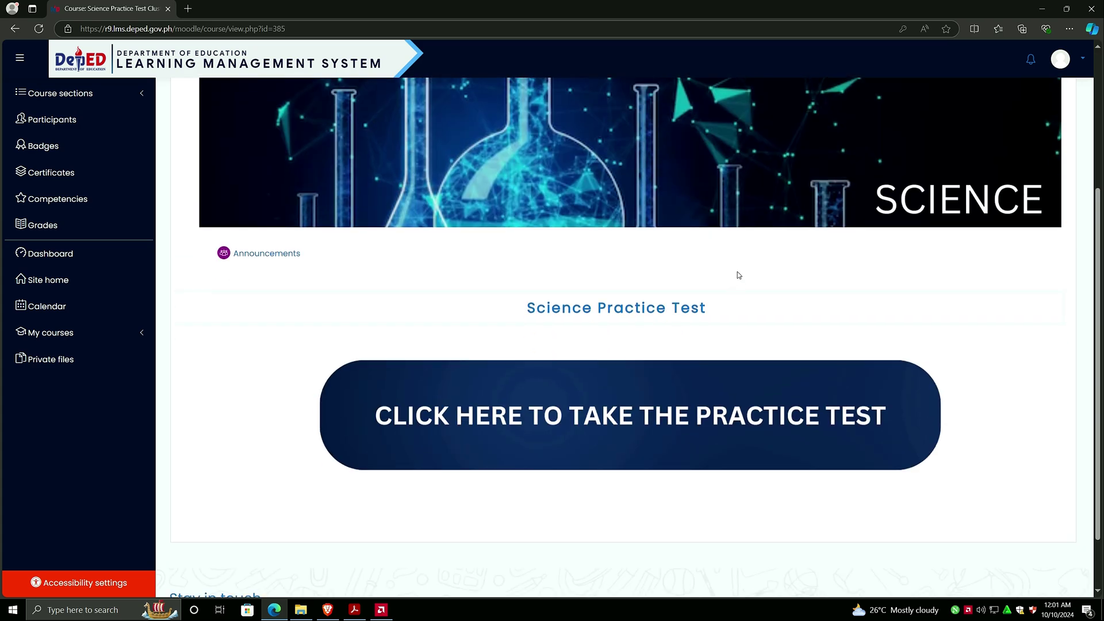
scroll(768, 320, up, 4)
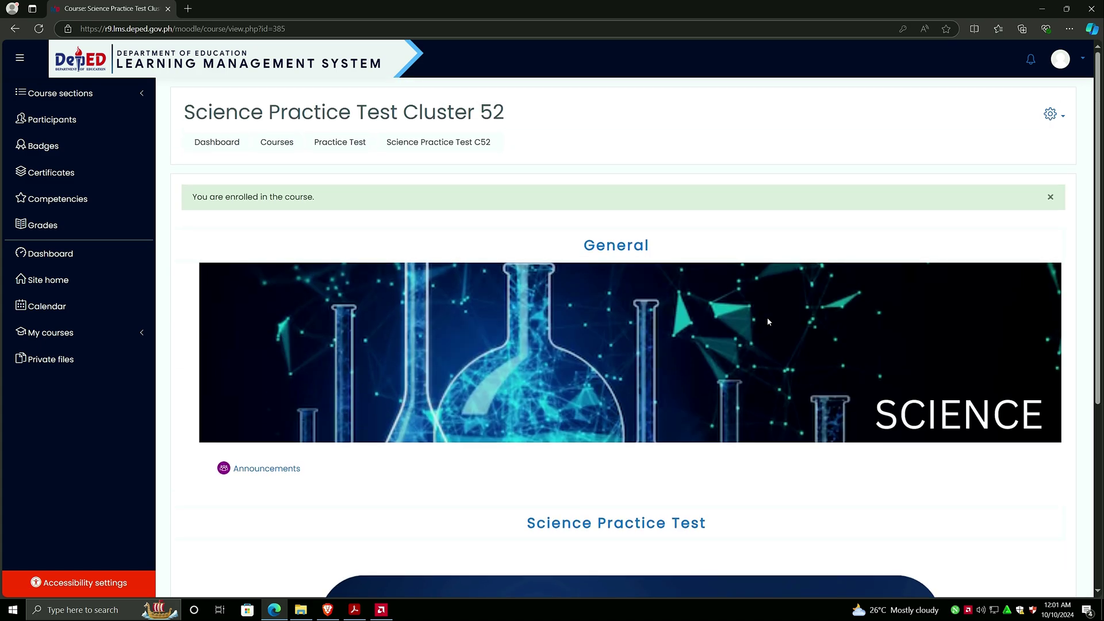
scroll(834, 306, down, 5)
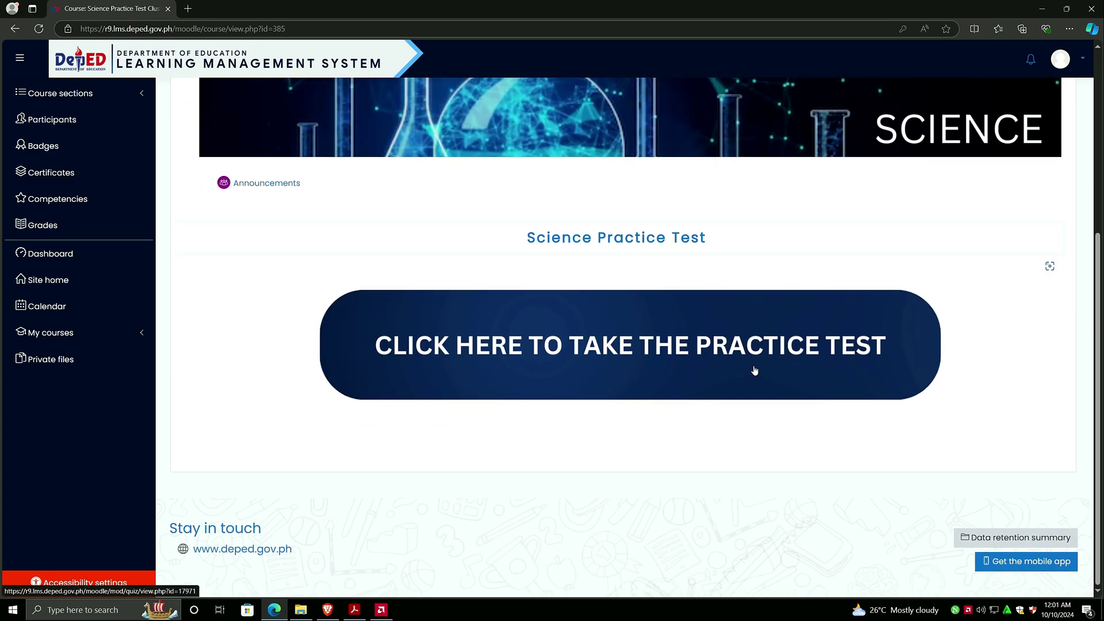
- Open the Science practice test page, which allows 1 attempt
click(736, 366)
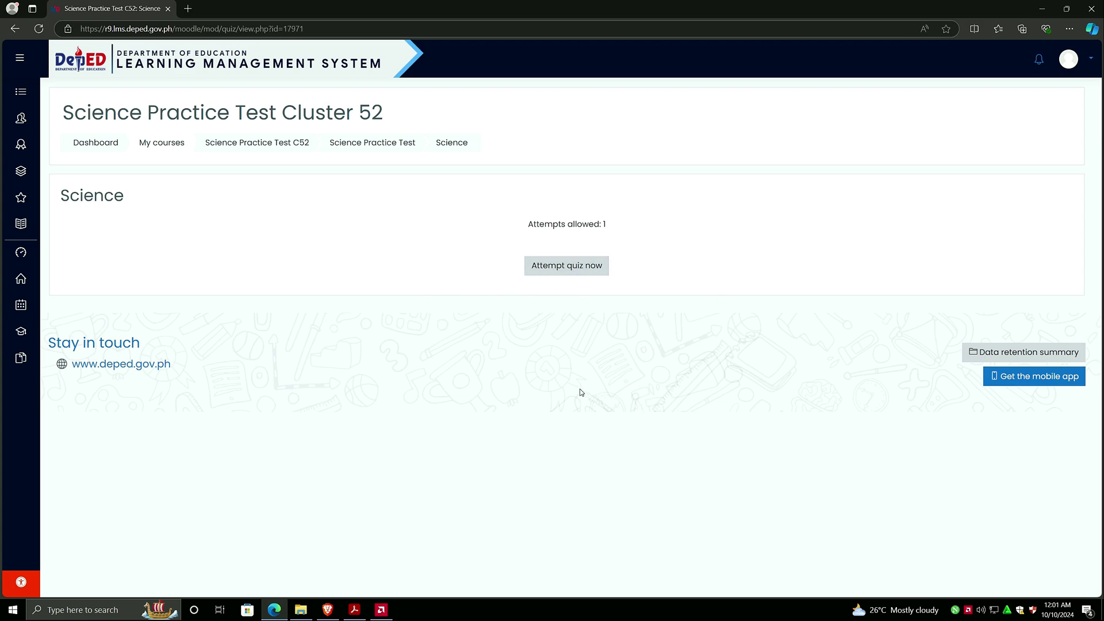
mouse_move(34, 85)
- Go back and reopen Science Practice Test C52 from My courses in the sidebar
click(15, 29)
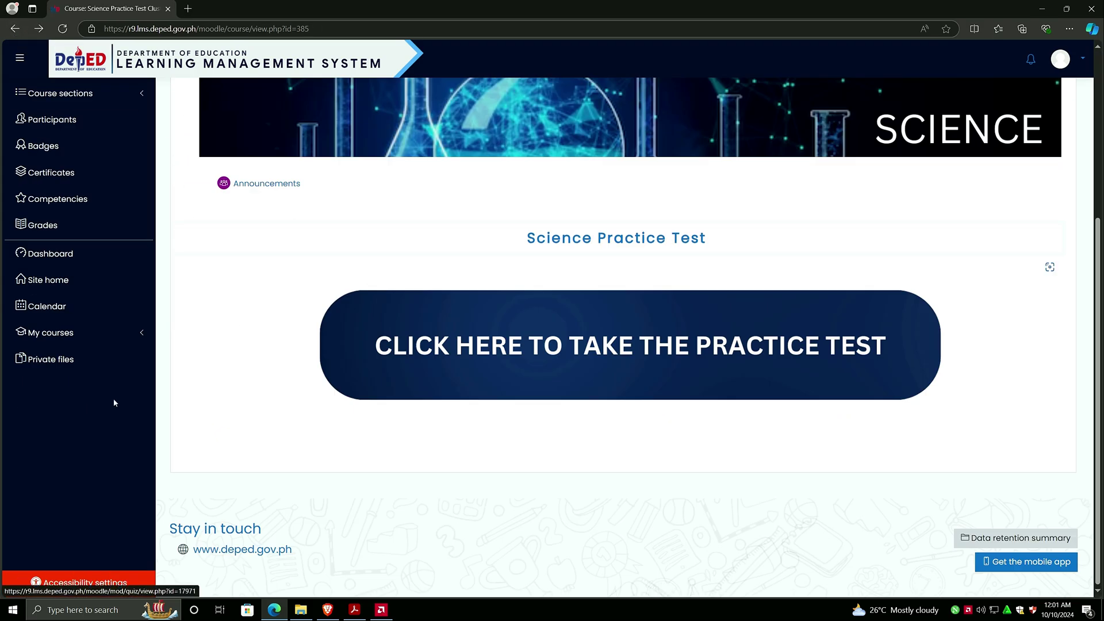
click(76, 343)
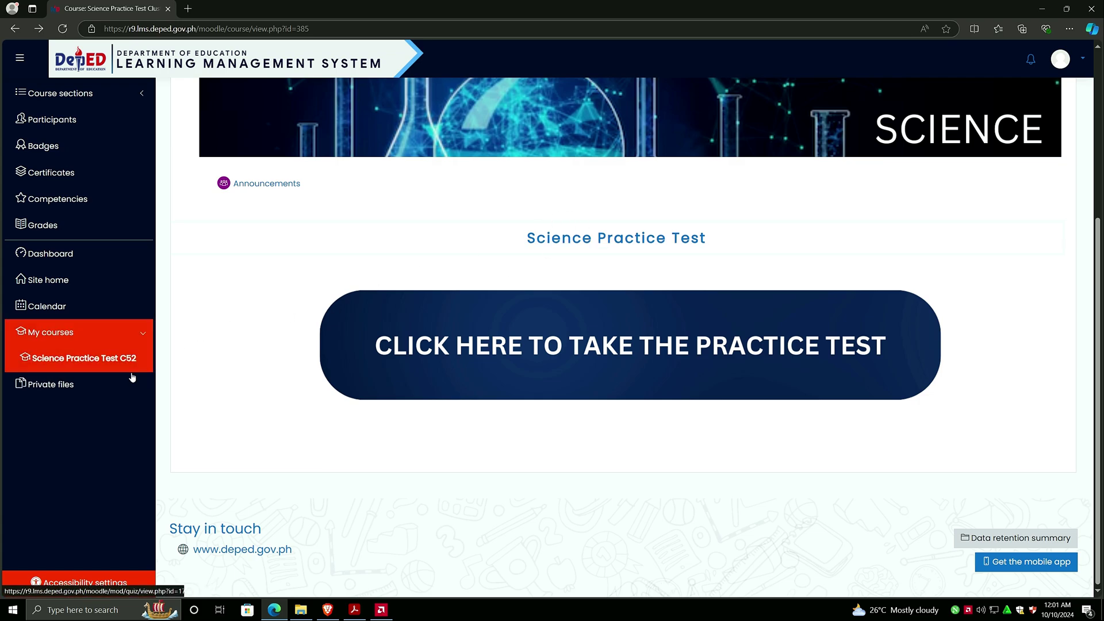
click(69, 357)
scroll(658, 332, down, 2)
scroll(657, 333, up, 2)
scroll(642, 369, down, 3)
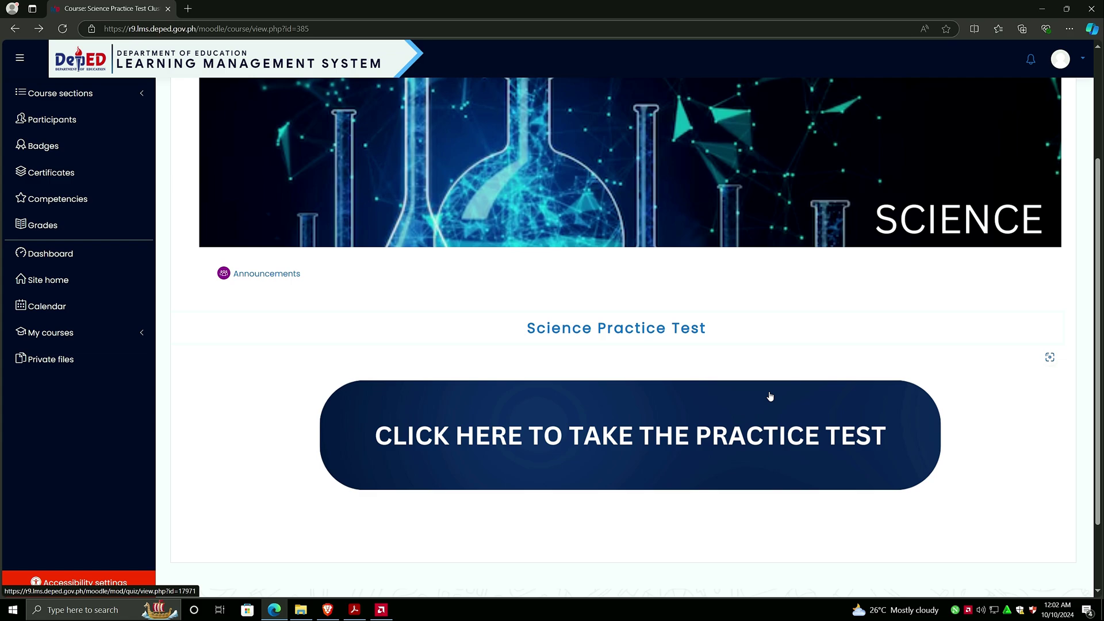
- In the PDF guide, select the learners' key, then the teachers' enrolment key line
key(alt+Tab)
double_click(346, 297)
drag(346, 297, 413, 303)
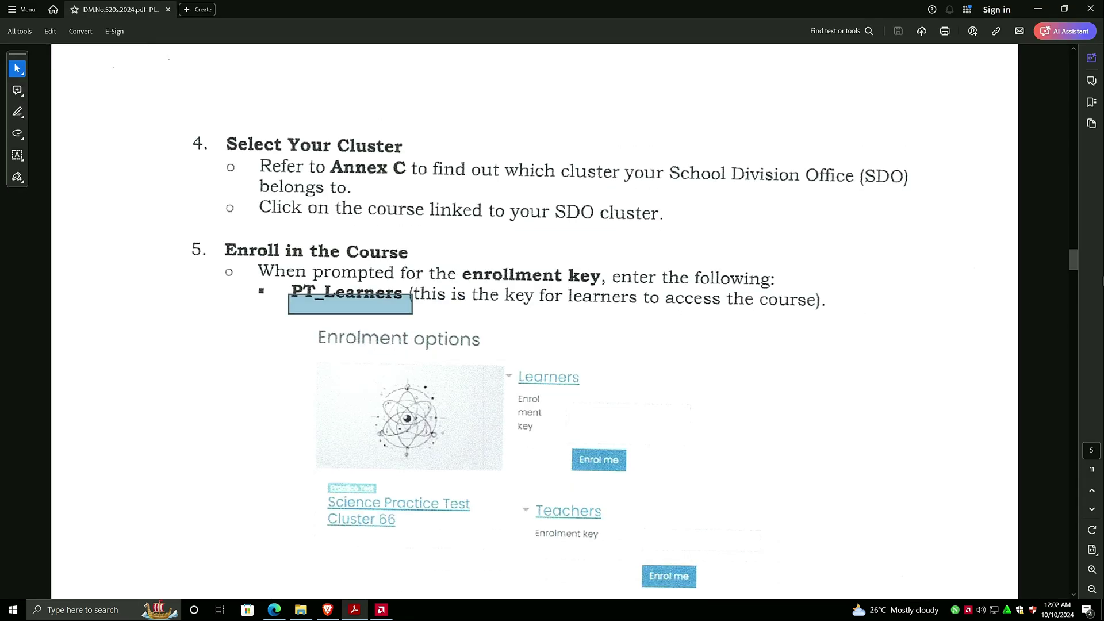
drag(1081, 271, 1083, 326)
scroll(487, 348, up, 2)
drag(320, 323, 539, 353)
click(557, 350)
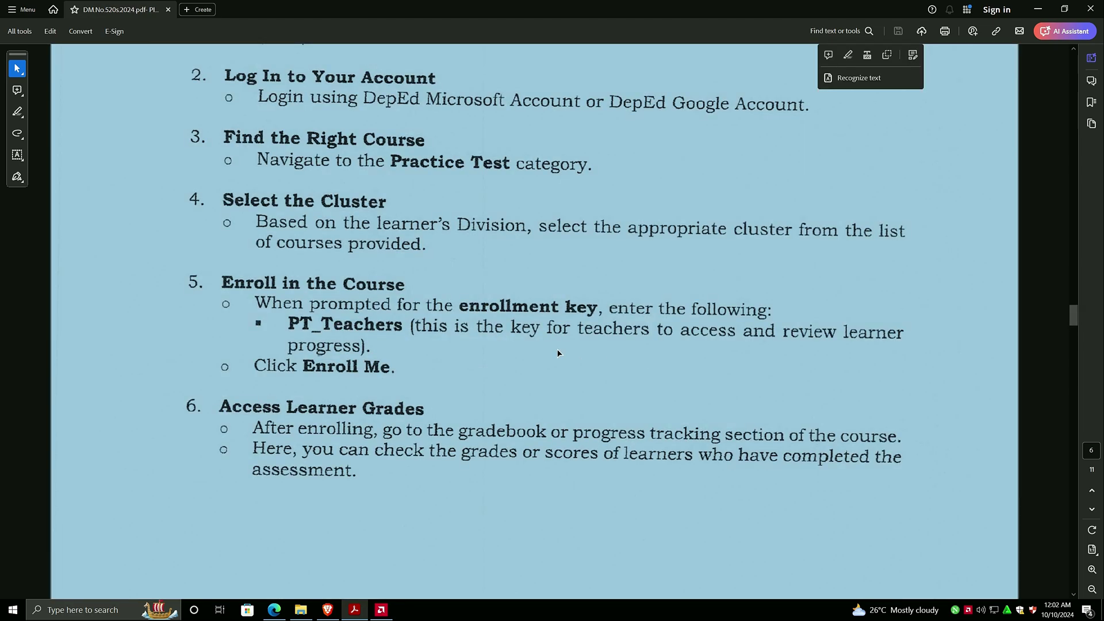
click(621, 349)
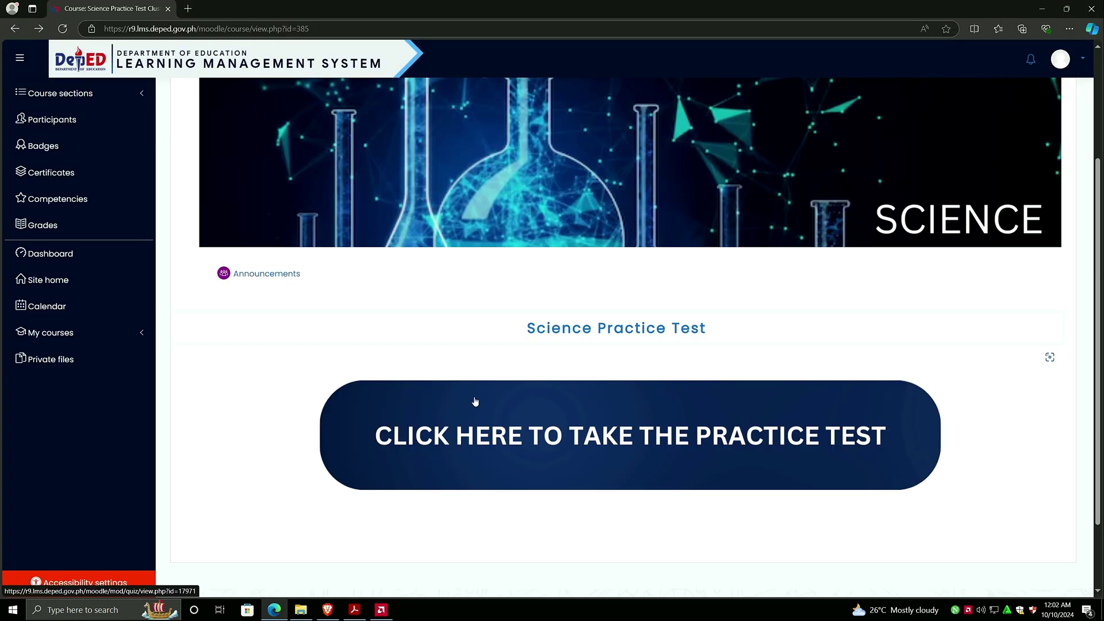
- Return to the Science Practice Test course page in Edge
key(alt+Tab)
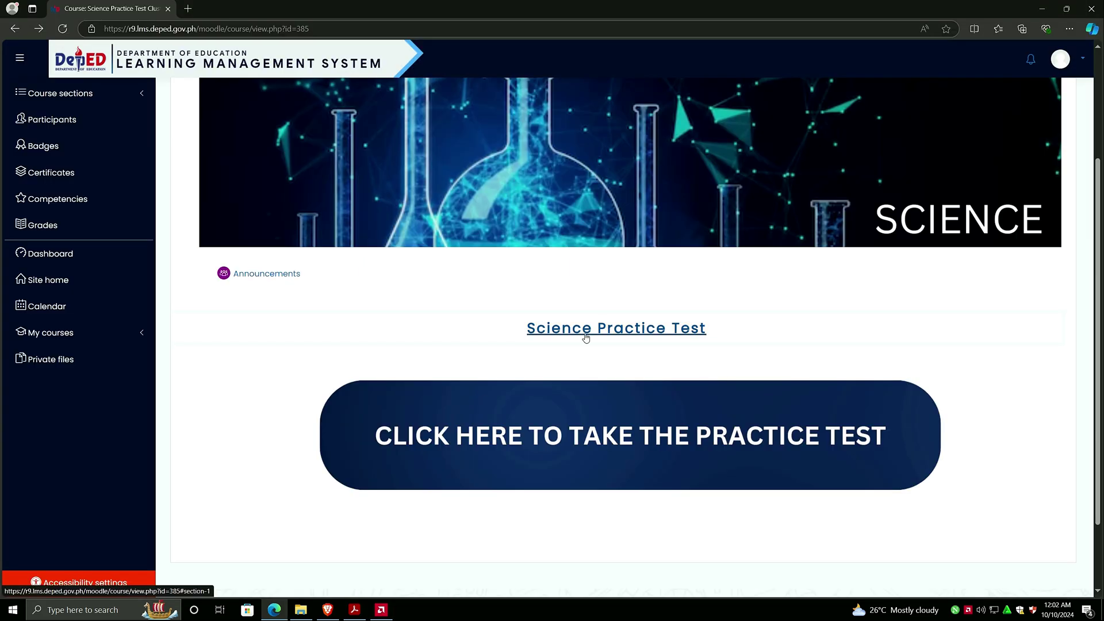
- Show the user menu's Log out option, dismiss it, and return to the Adobe Acrobat memo
click(1063, 63)
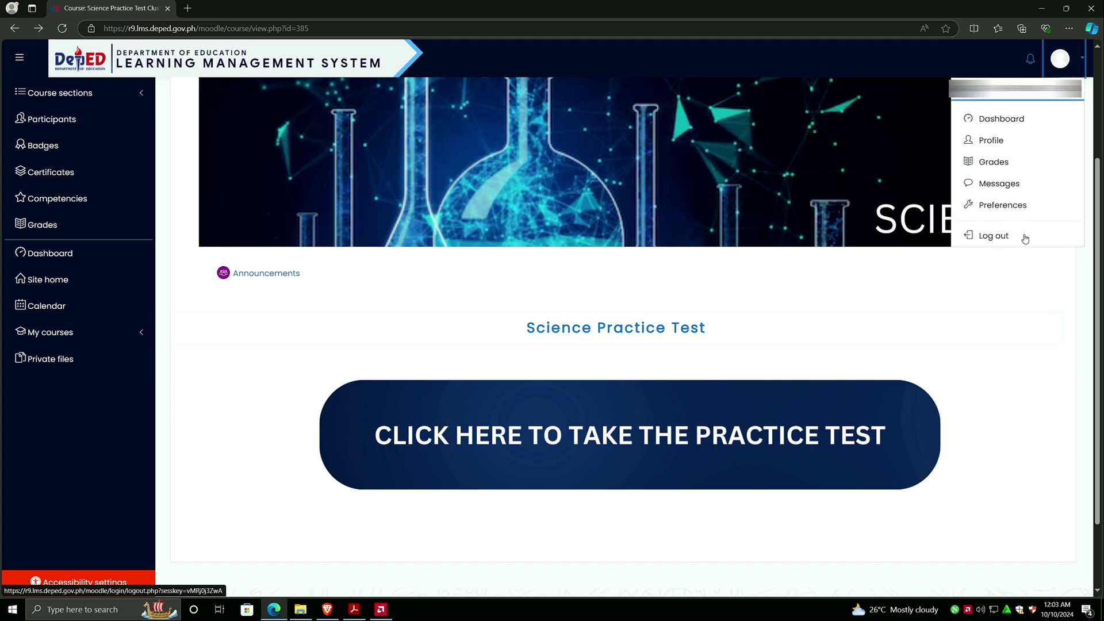
click(1000, 328)
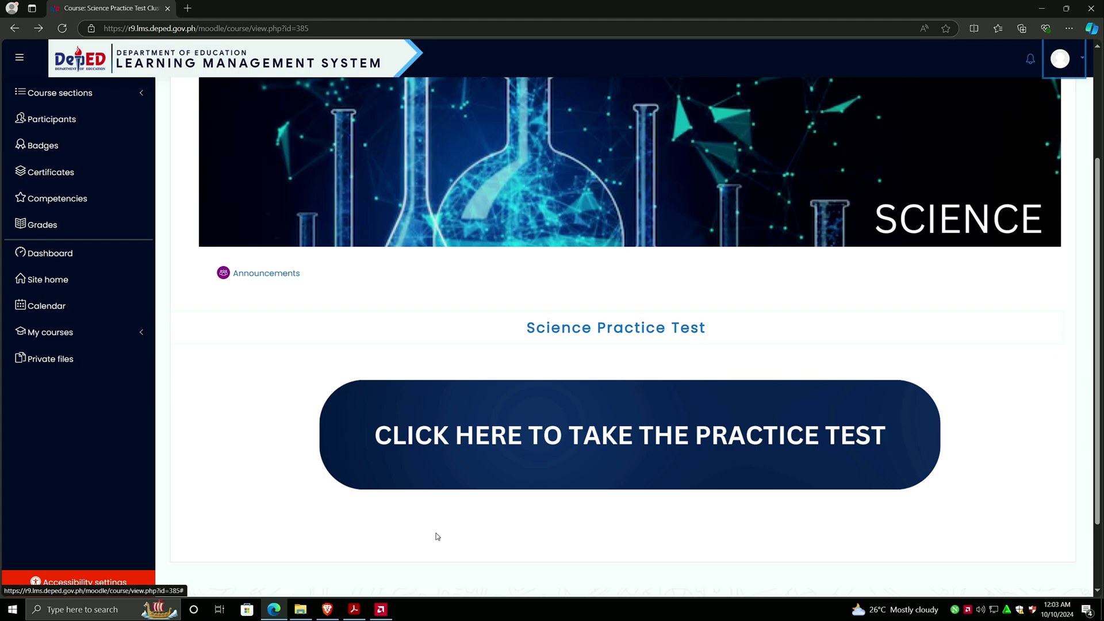
click(354, 609)
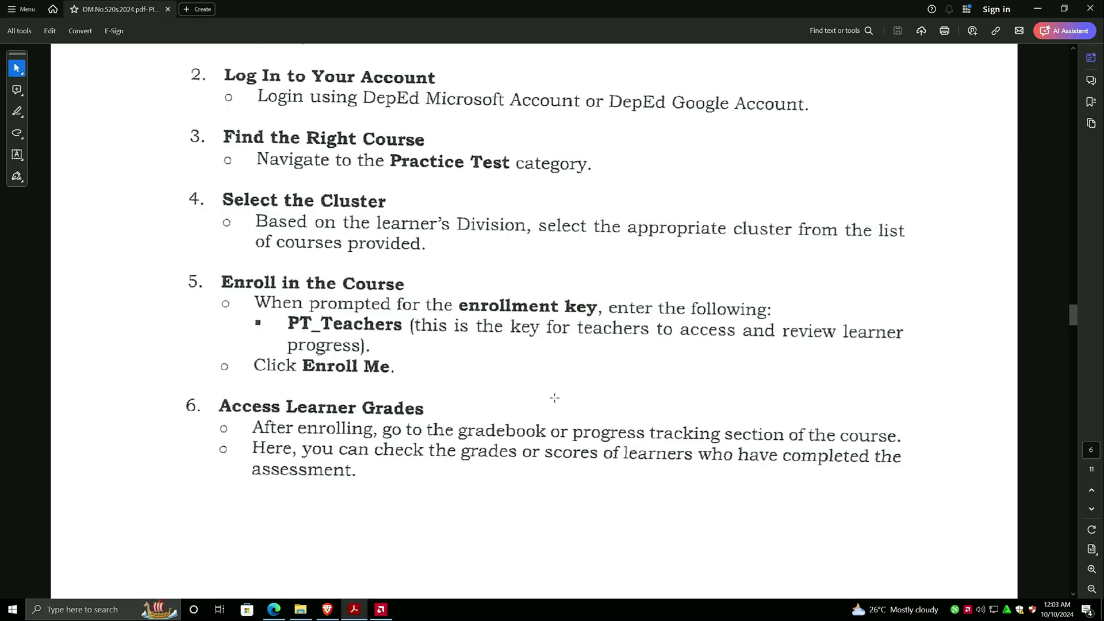